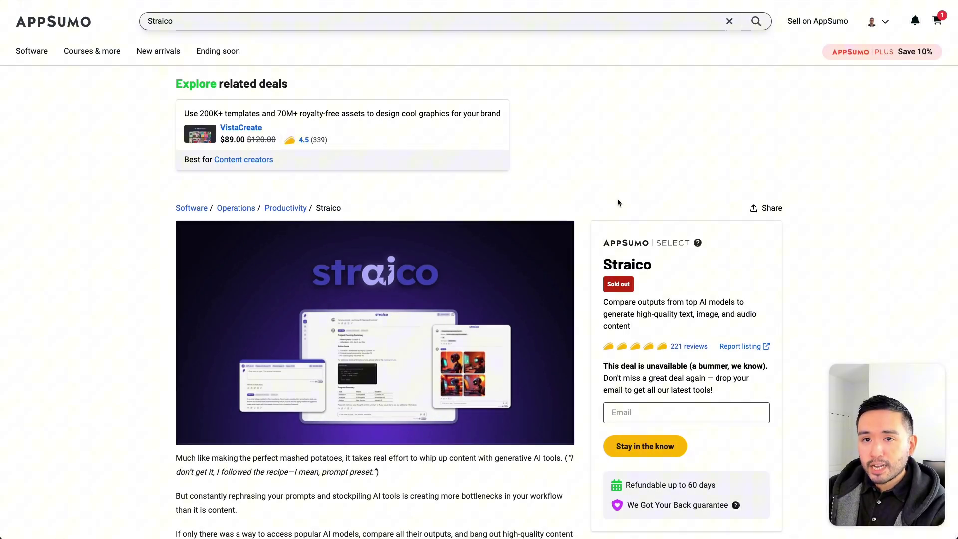
- Scroll through AppSumo's sold-out Straico deal listing and its reviews
scroll(616, 197, "down", 1)
scroll(618, 194, "up", 1)
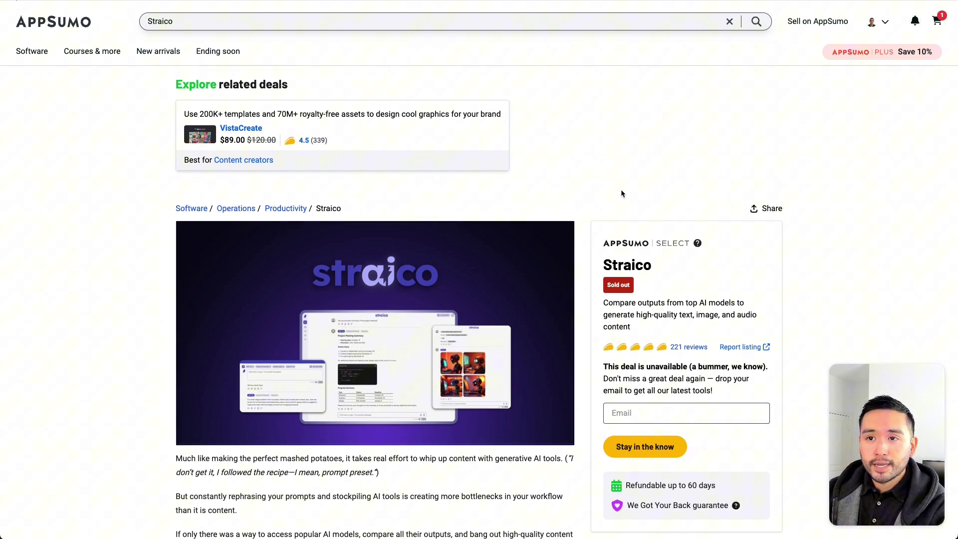
scroll(624, 192, "down", 1)
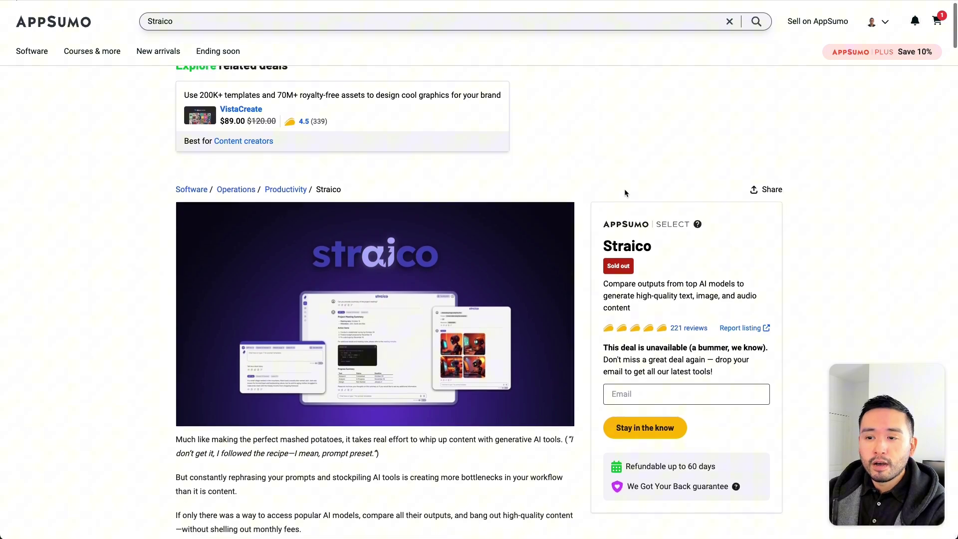
scroll(623, 188, "down", 1)
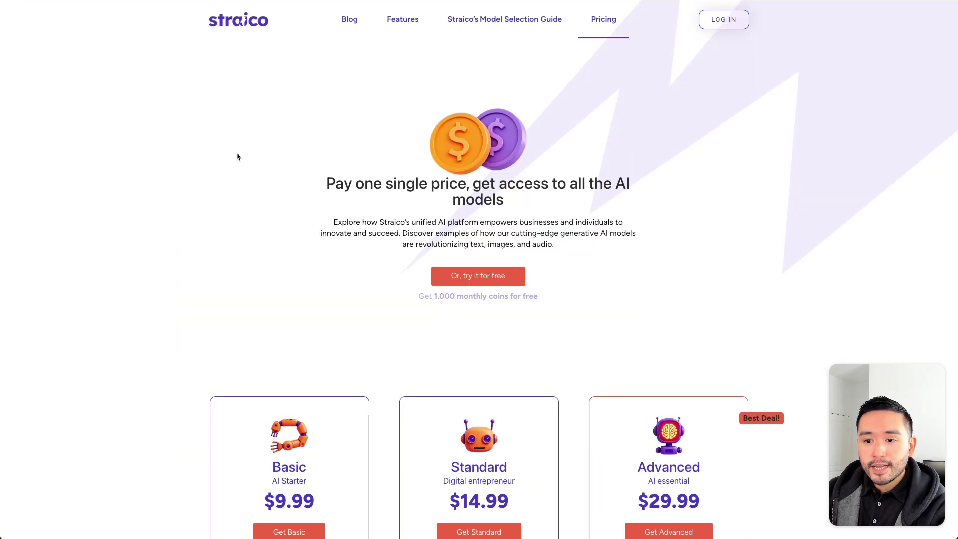
scroll(238, 157, "down", 6)
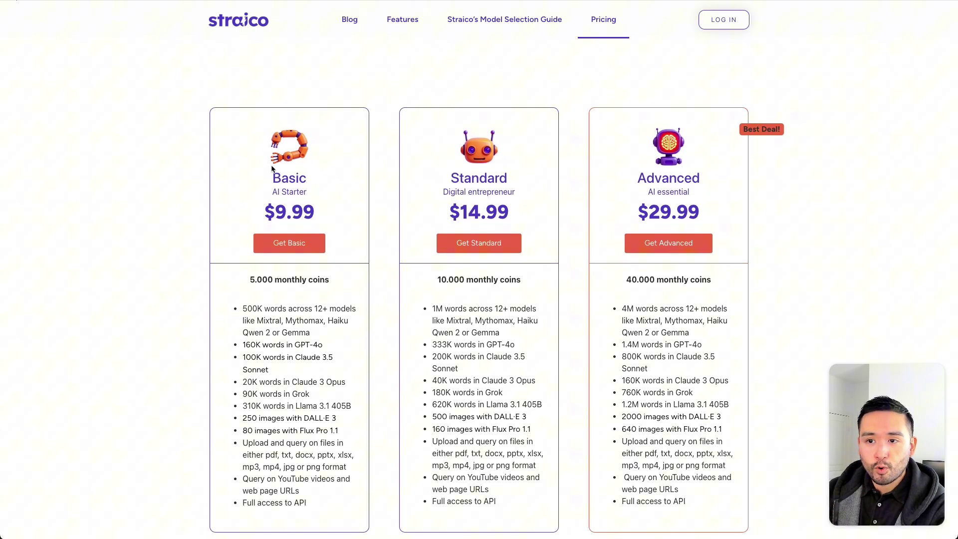
scroll(288, 168, "down", 1)
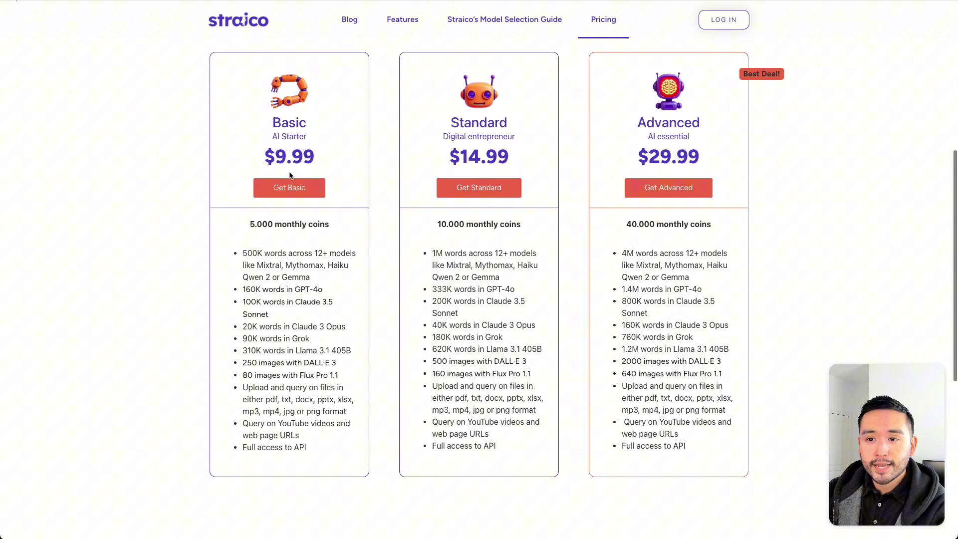
scroll(284, 229, "down", 1)
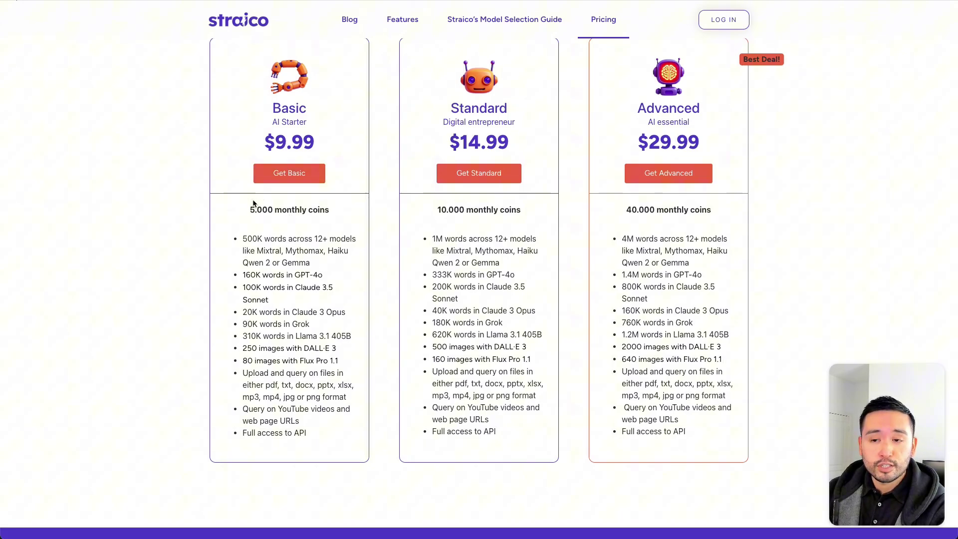
scroll(250, 204, "down", 2)
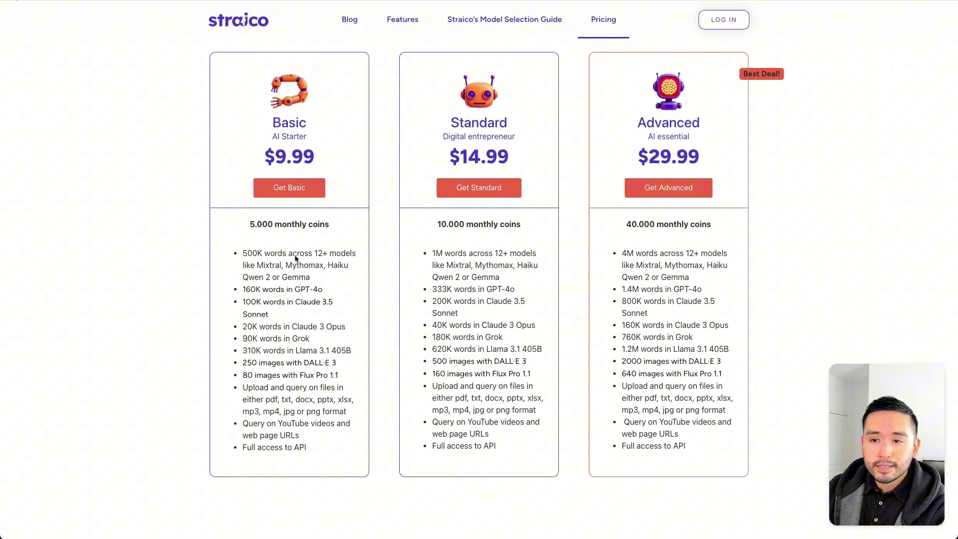
scroll(292, 264, "up", 1)
scroll(294, 253, "up", 4)
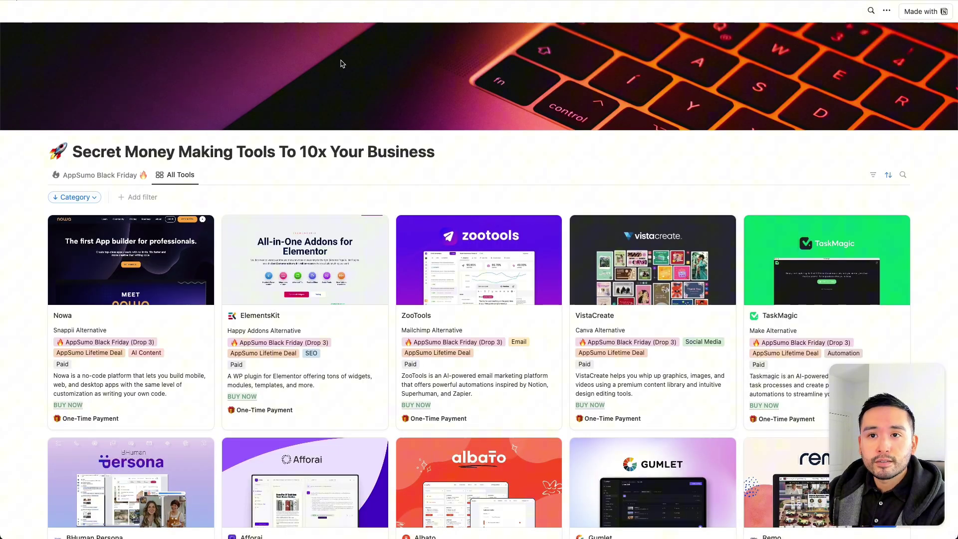
scroll(401, 165, "down", 1)
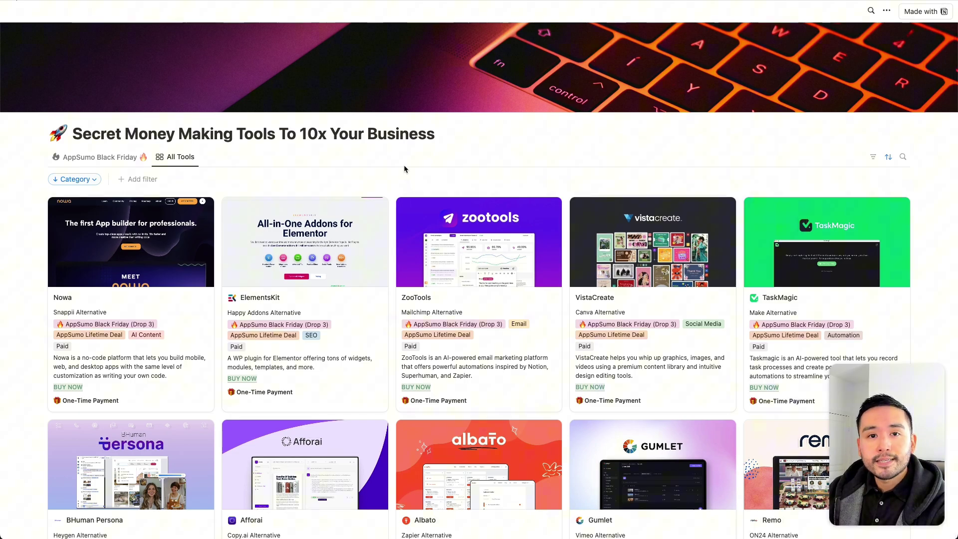
scroll(403, 167, "down", 5)
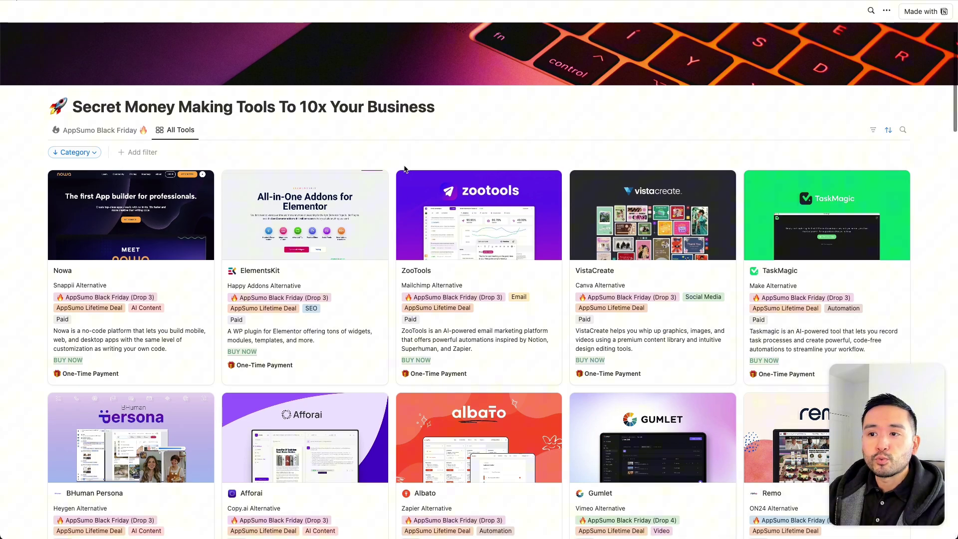
scroll(399, 170, "down", 8)
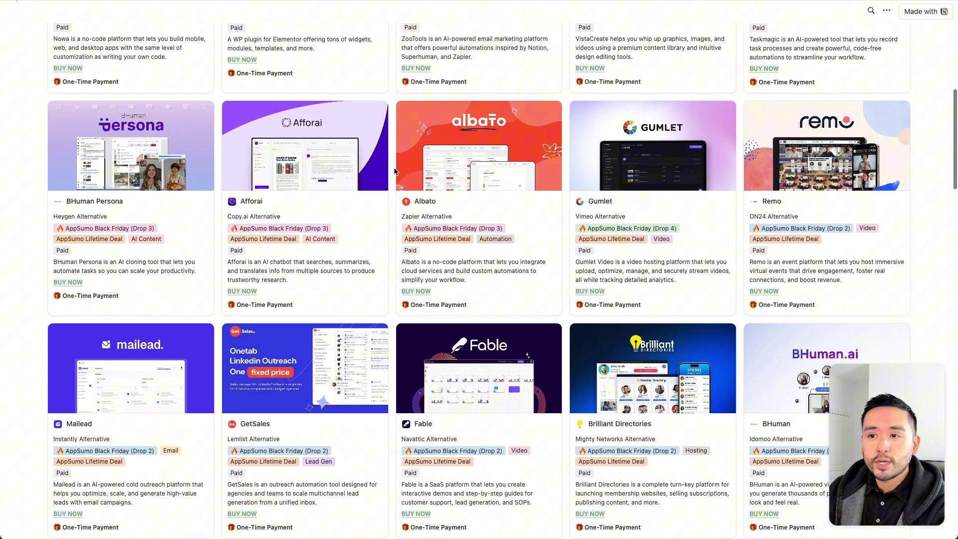
scroll(394, 172, "down", 6)
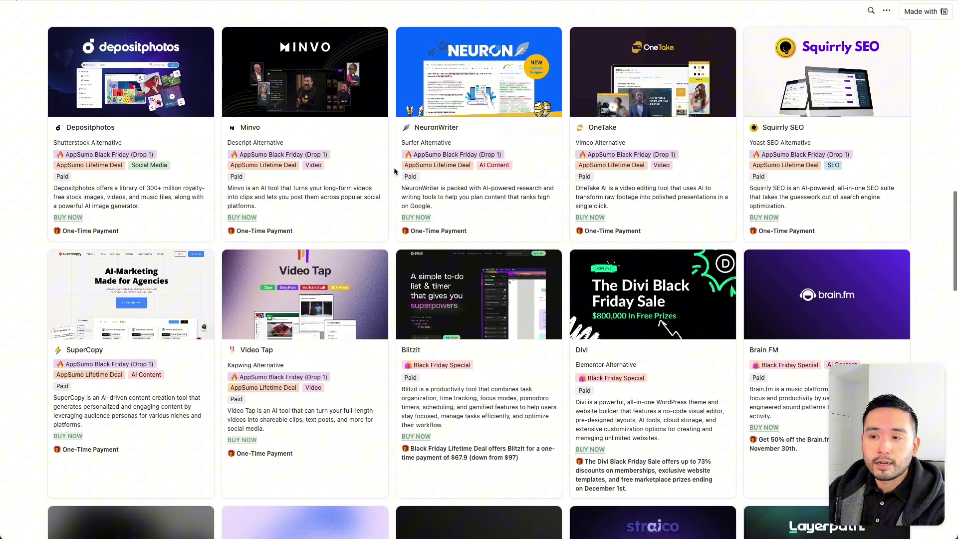
scroll(394, 172, "down", 7)
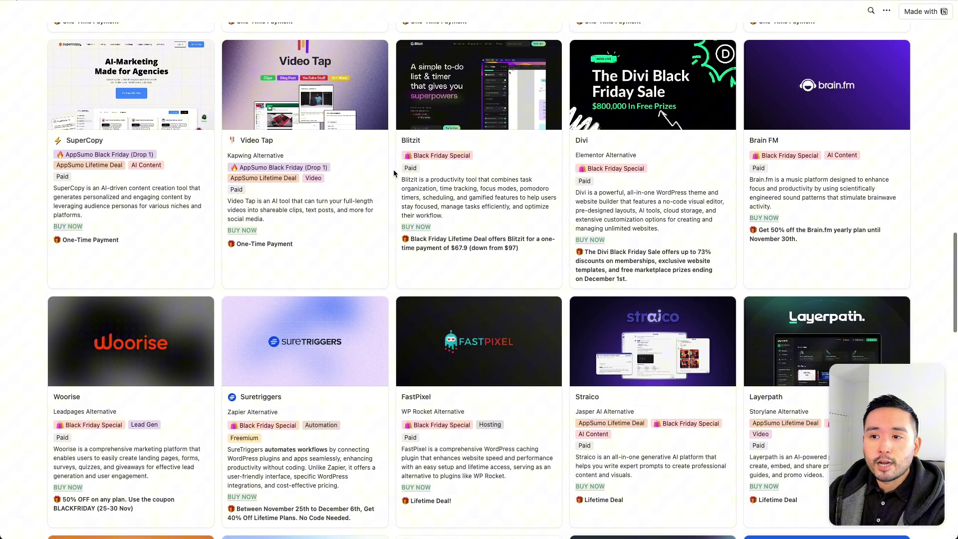
scroll(393, 172, "up", 10)
scroll(394, 173, "up", 8)
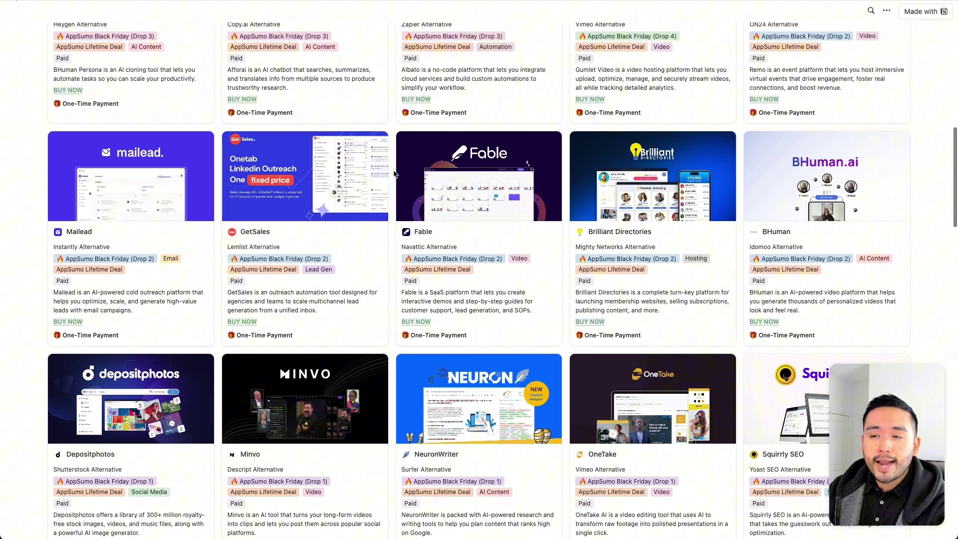
scroll(394, 173, "up", 8)
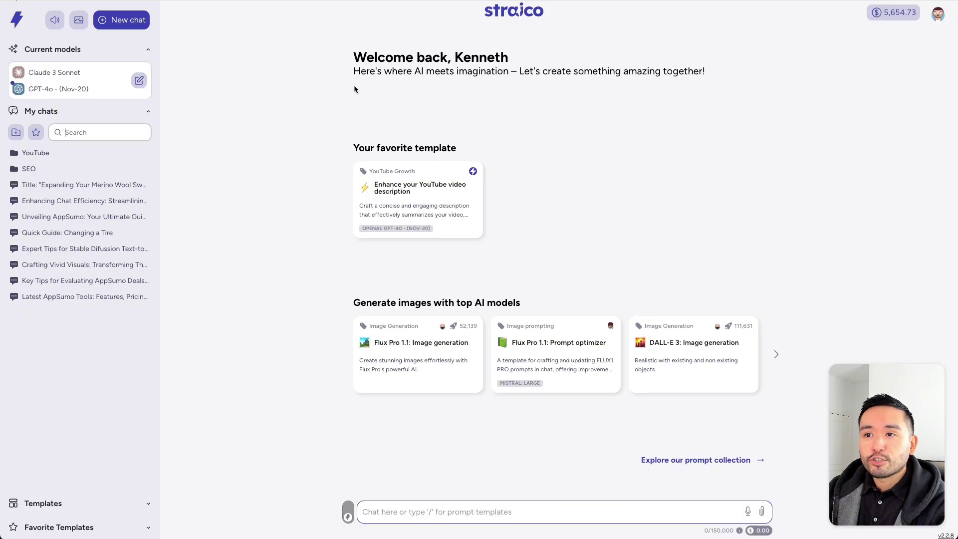
- Bring the Straico chat window into focus
left_click(314, 106)
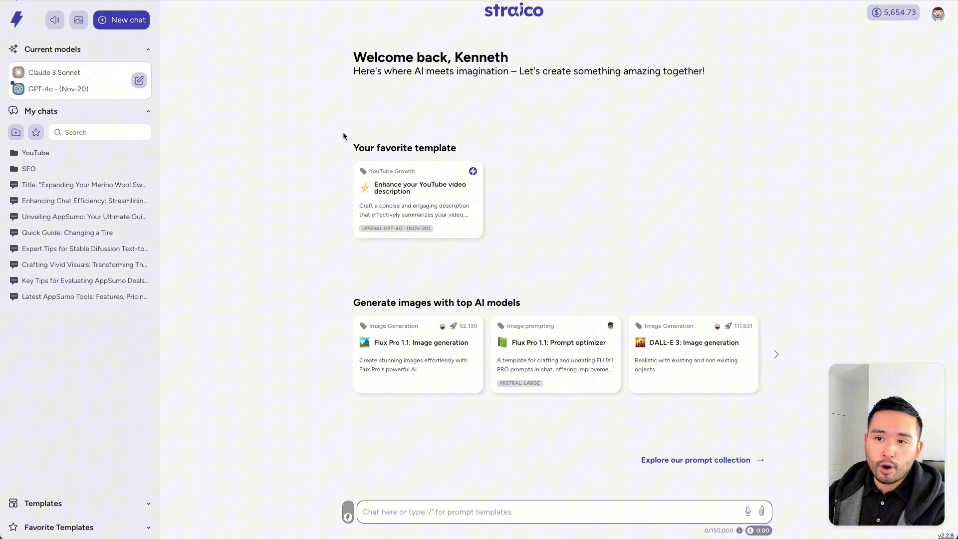
type("how to make my merino wool sweater larger")
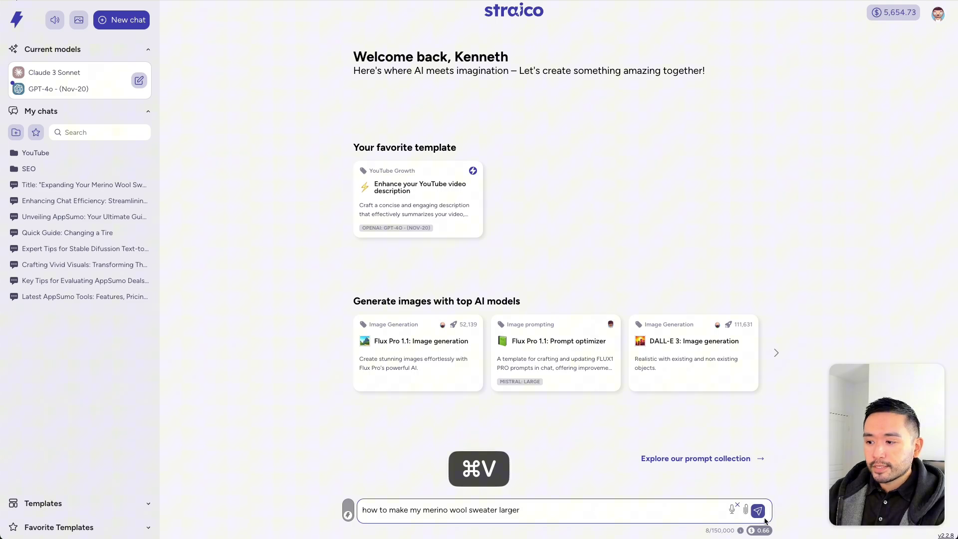
left_click(763, 519)
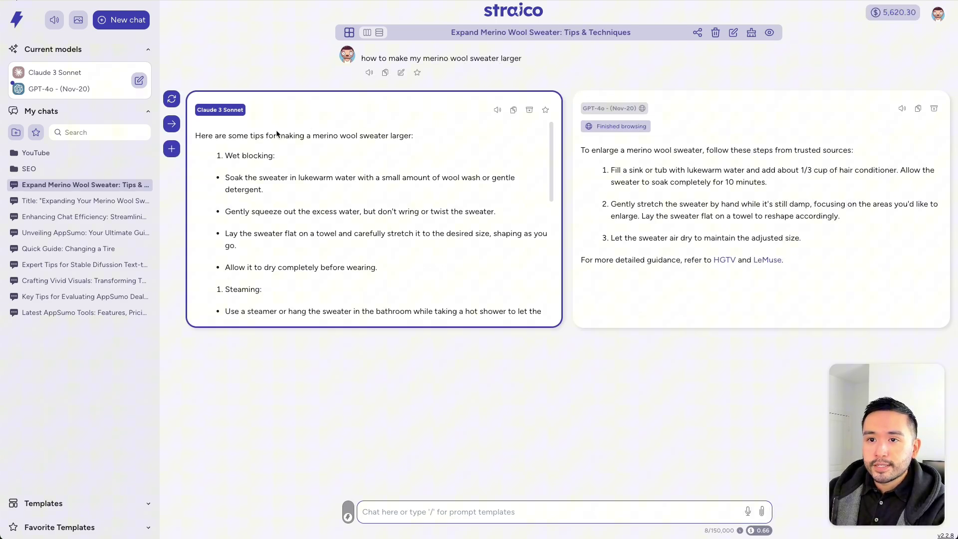
scroll(278, 161, "down", 1)
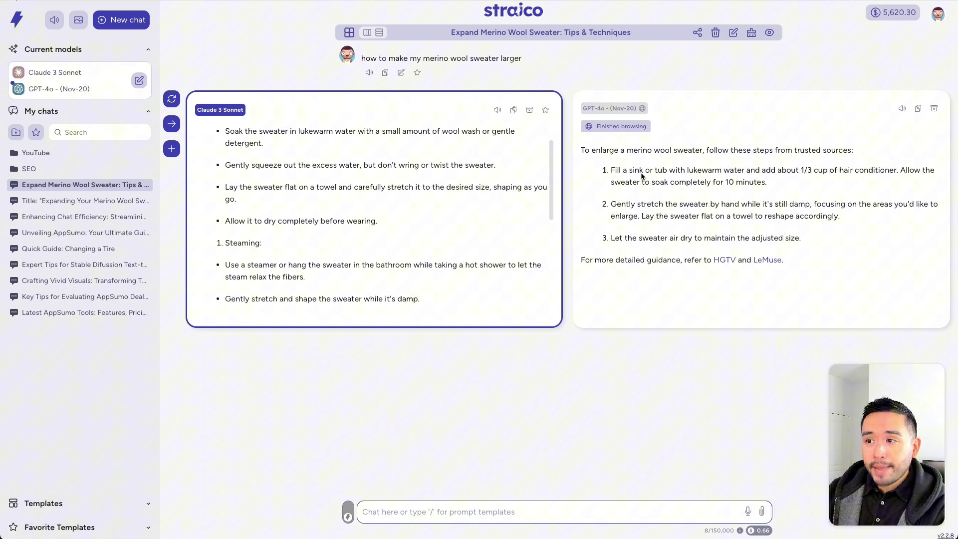
left_click(619, 108)
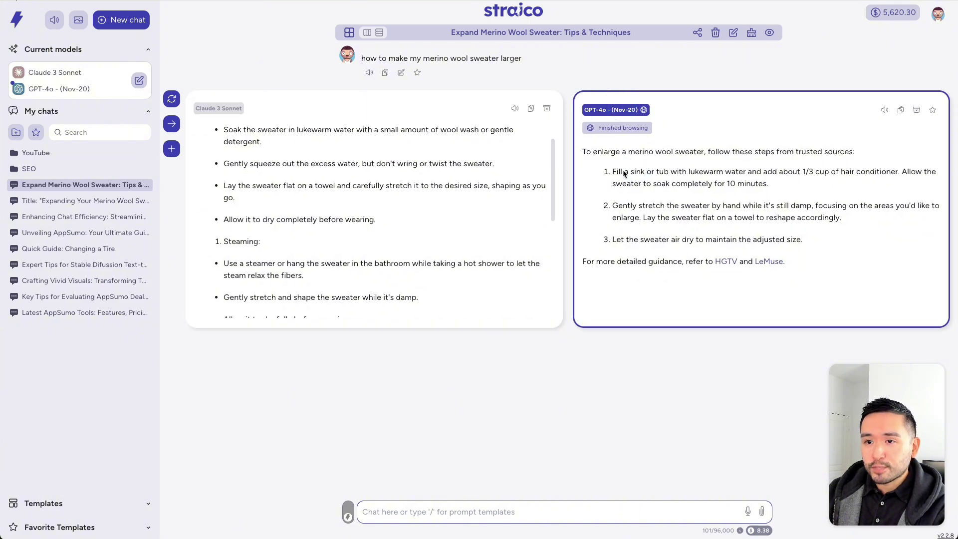
left_click(260, 140)
left_click_drag(225, 149, 274, 151)
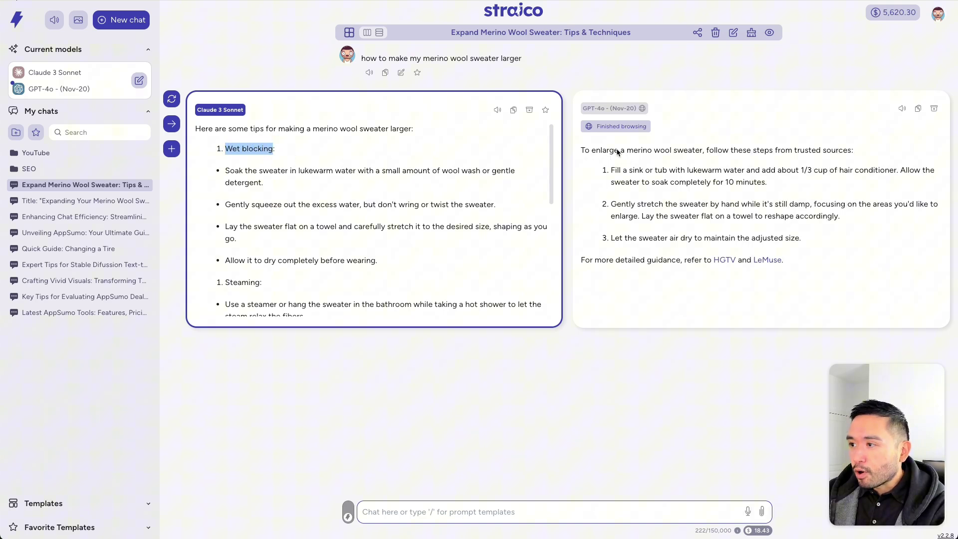
left_click_drag(619, 151, 818, 222)
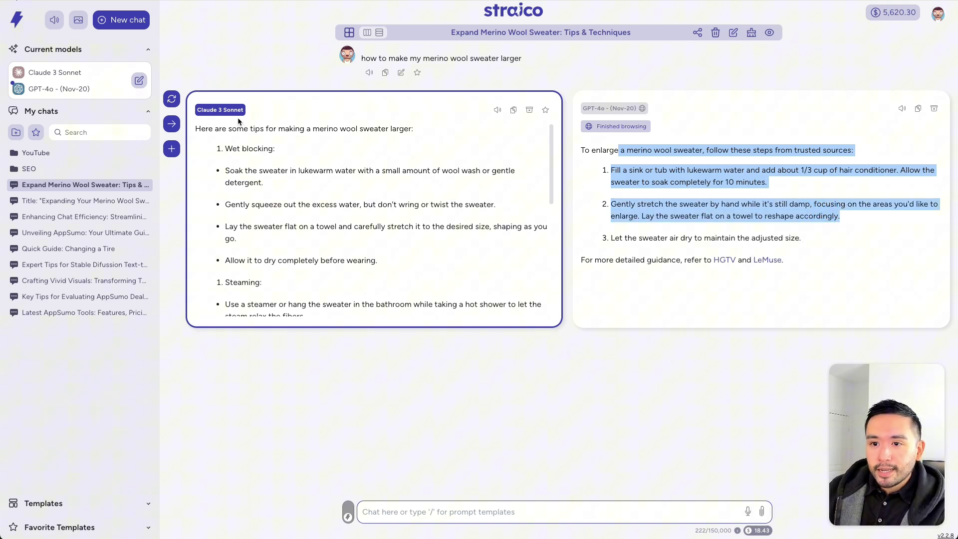
scroll(237, 149, "down", 2)
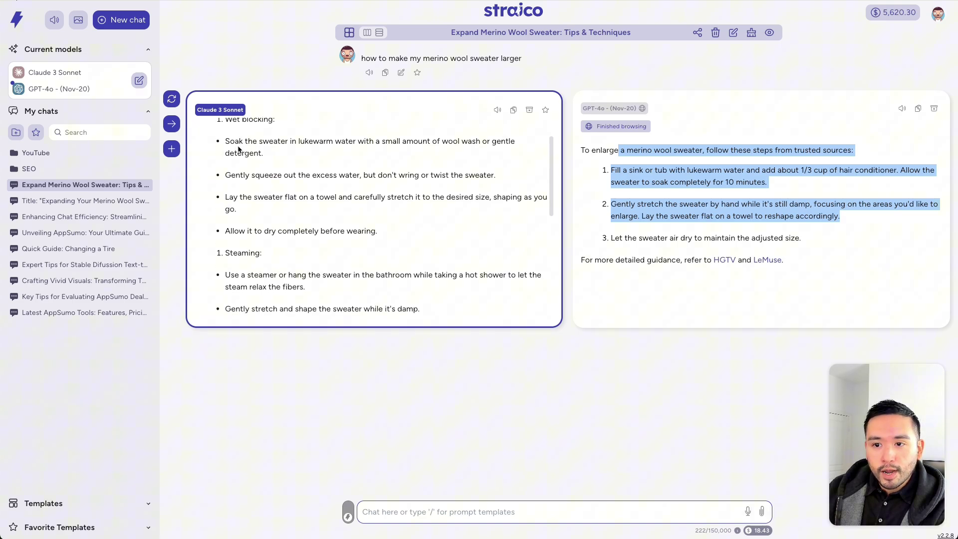
scroll(238, 149, "up", 2)
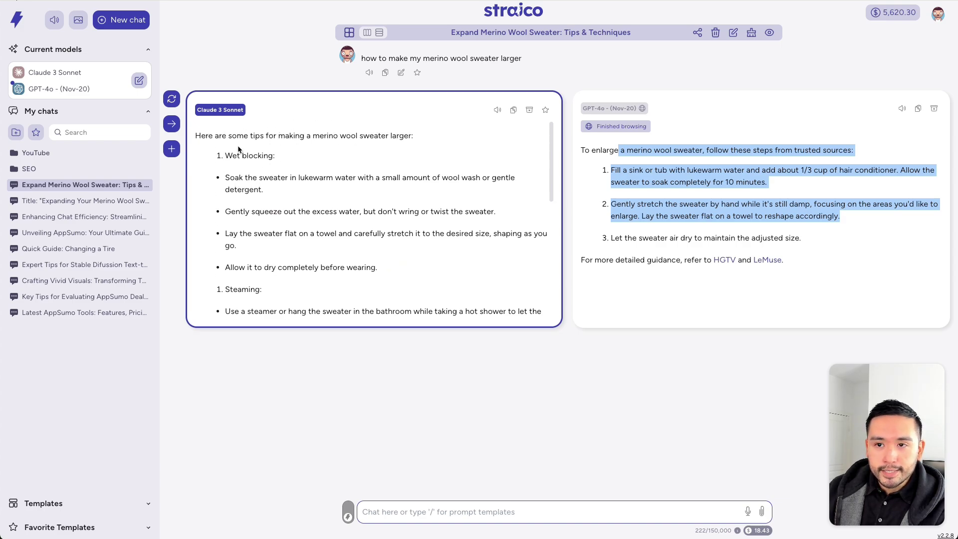
left_click(633, 109)
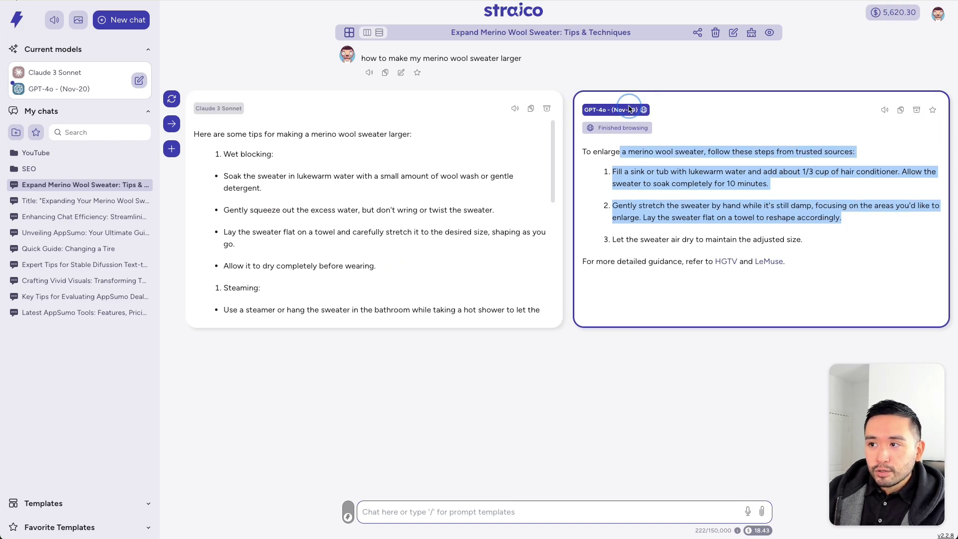
left_click(220, 111)
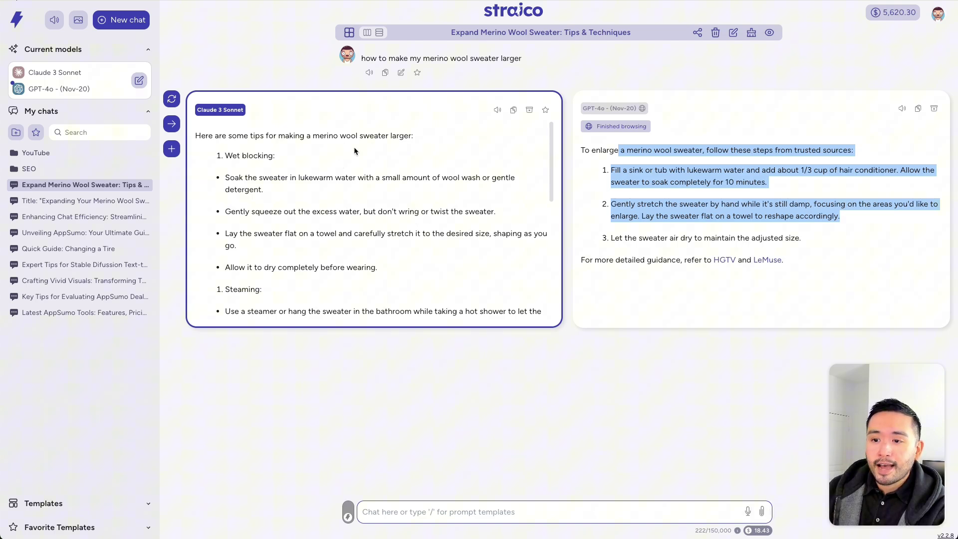
- Ask both models the follow-up 'tell me more about wet blocking'
left_click(432, 514)
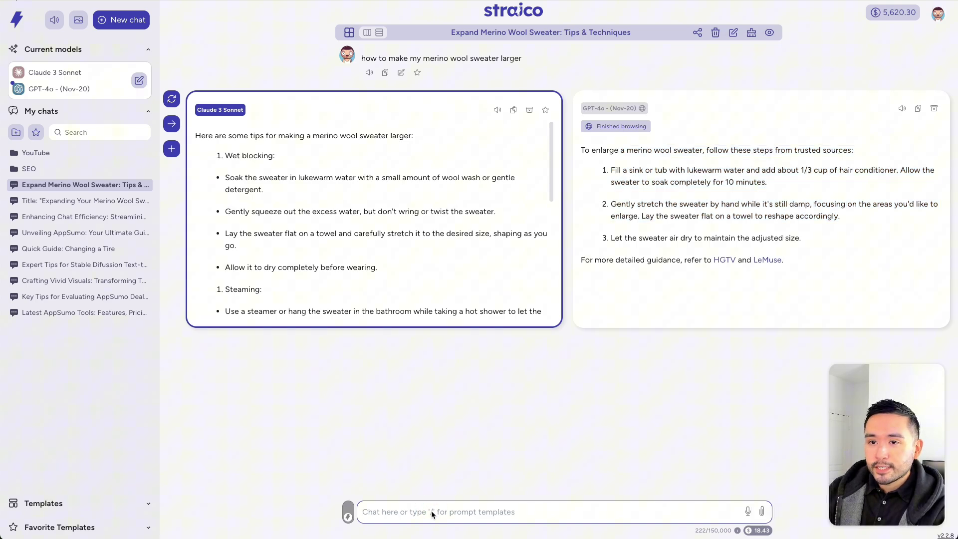
type("tell me more about wet blocking")
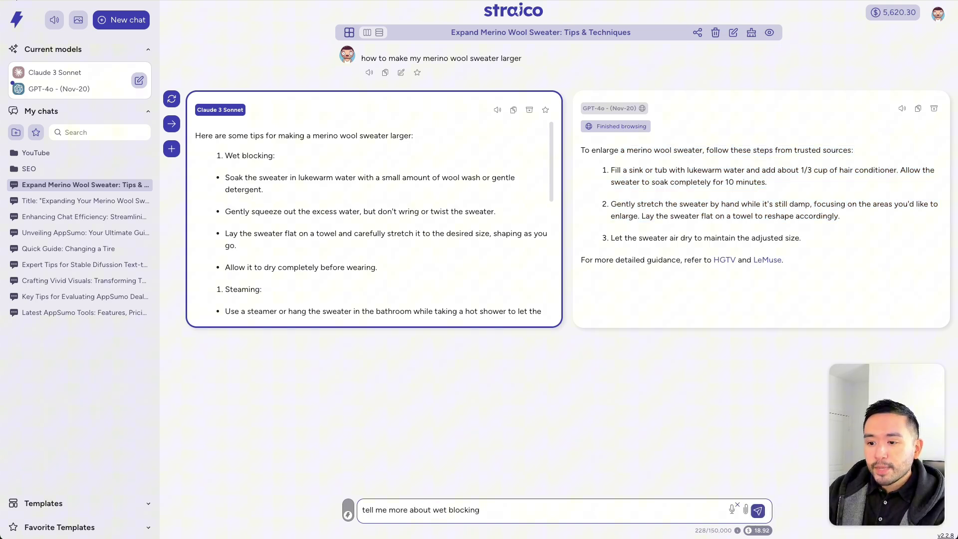
key("Return")
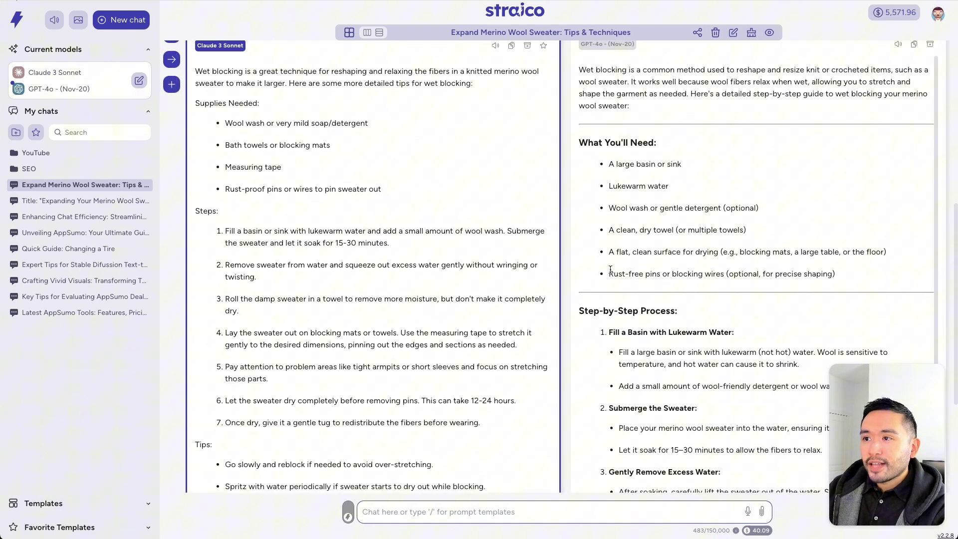
- Scroll through Claude 3 Sonnet's wet blocking reply, highlighting and then clearing a passage
scroll(610, 269, "up", 5)
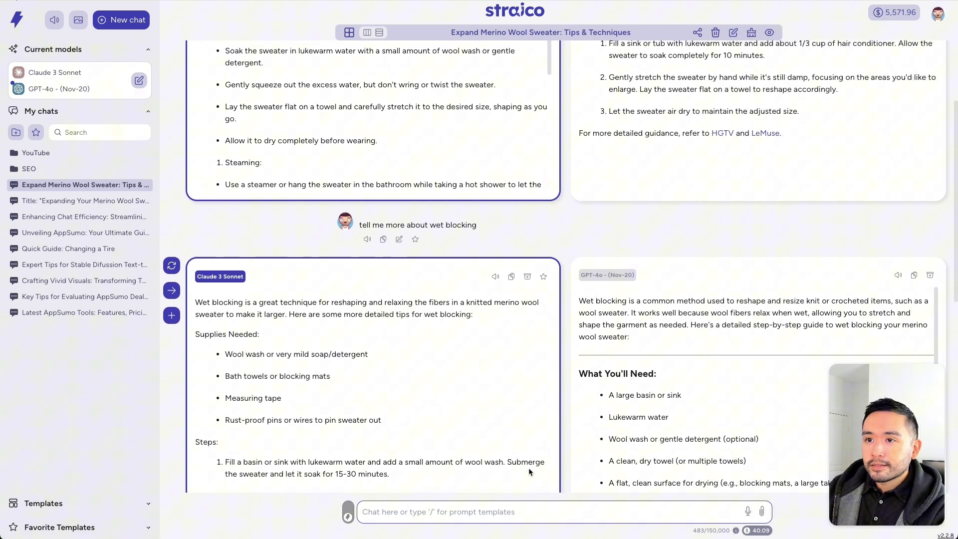
scroll(529, 468, "up", 3)
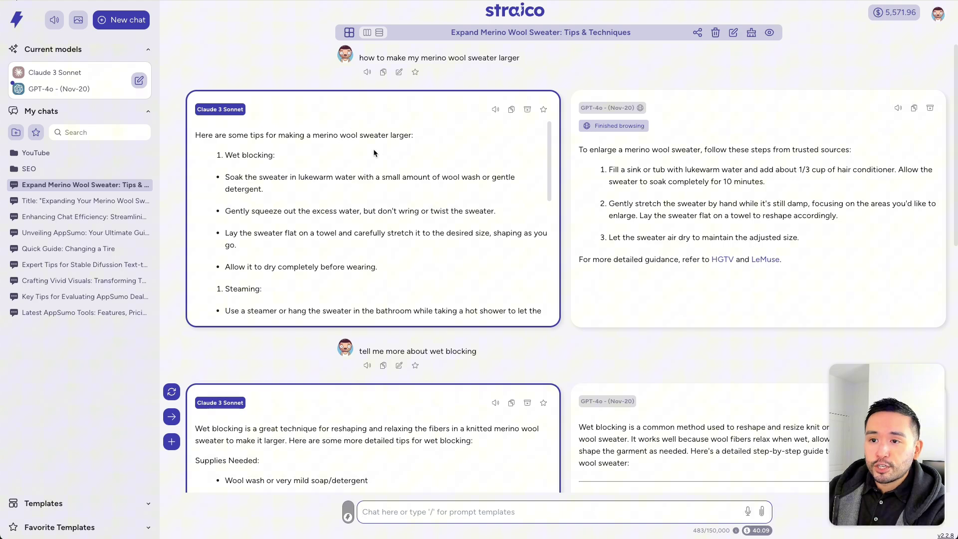
scroll(384, 224, "down", 2)
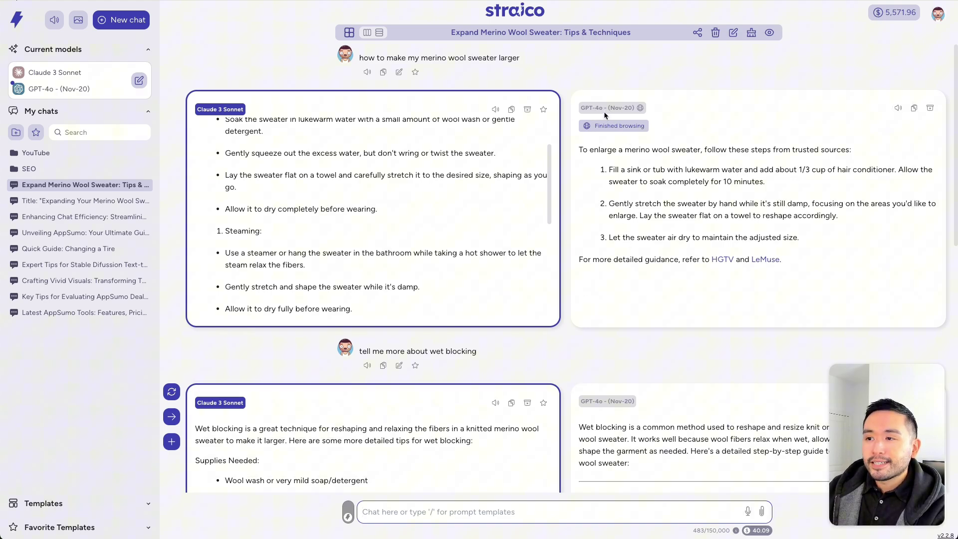
scroll(618, 150, "down", 1)
scroll(618, 151, "down", 2)
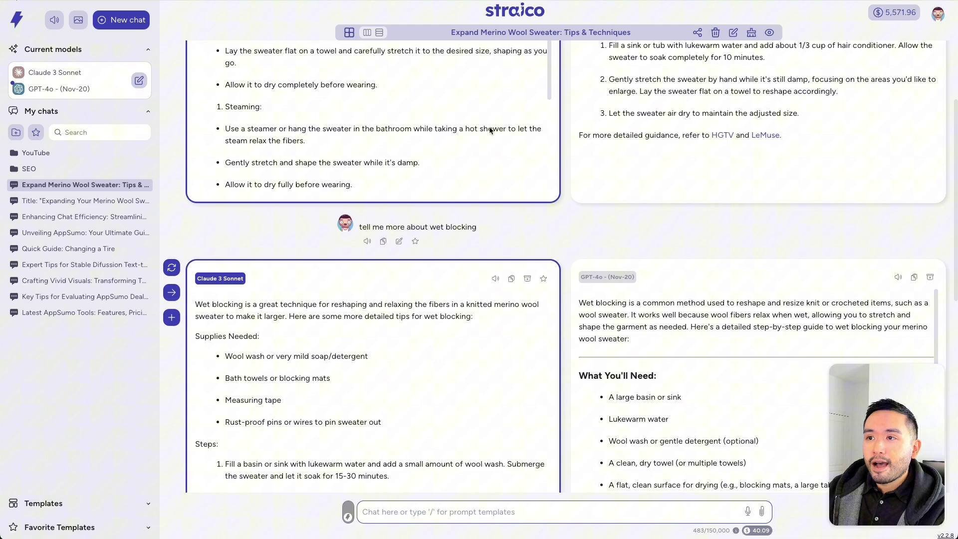
scroll(623, 173, "down", 3)
scroll(622, 173, "down", 2)
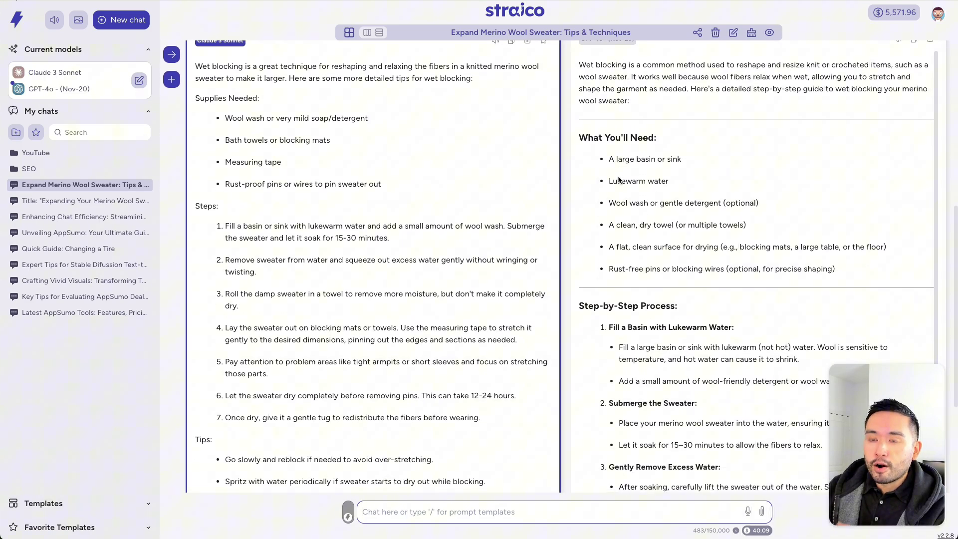
scroll(618, 179, "up", 1)
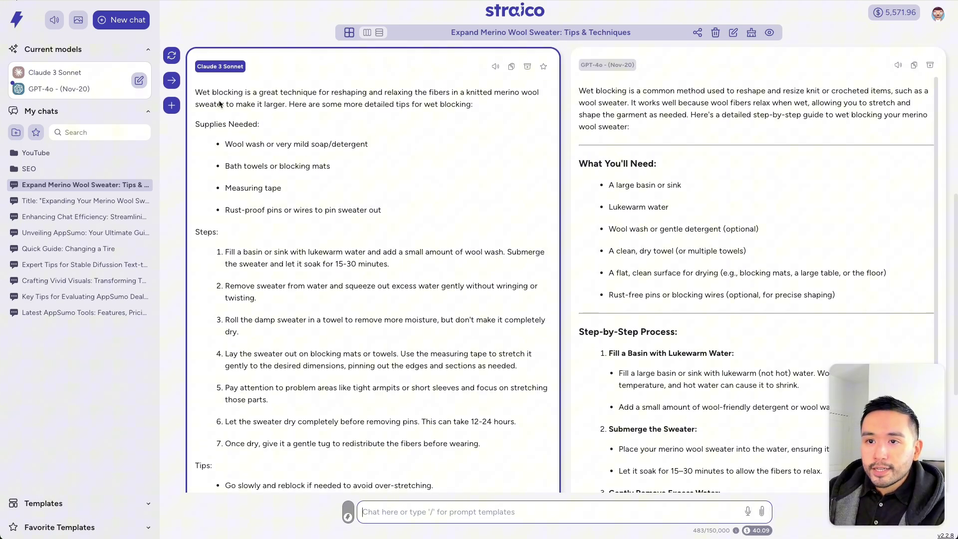
left_click_drag(195, 93, 427, 136)
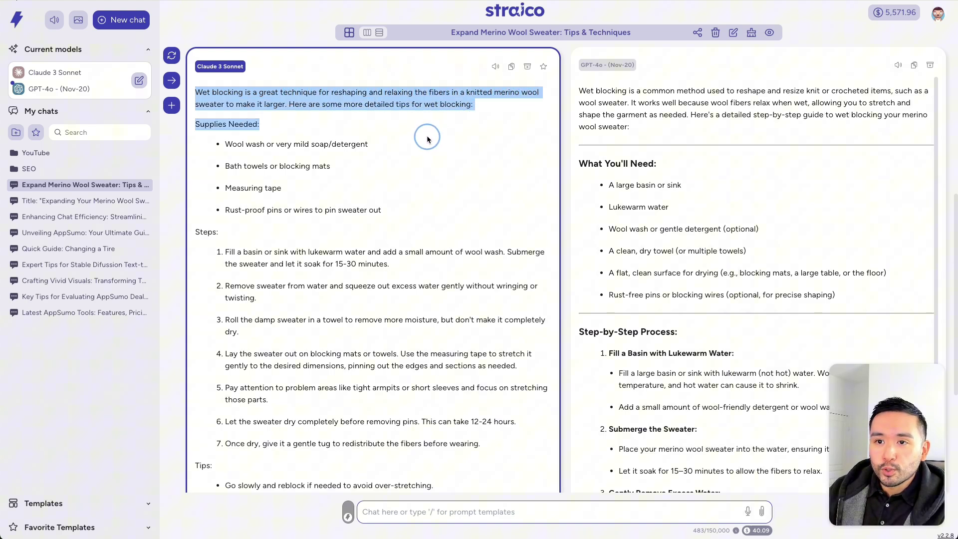
left_click(299, 161)
- Highlight GPT-4o's step-by-step instructions and read through the rest of its reply
left_click_drag(210, 238, 245, 278)
scroll(245, 386, "down", 3)
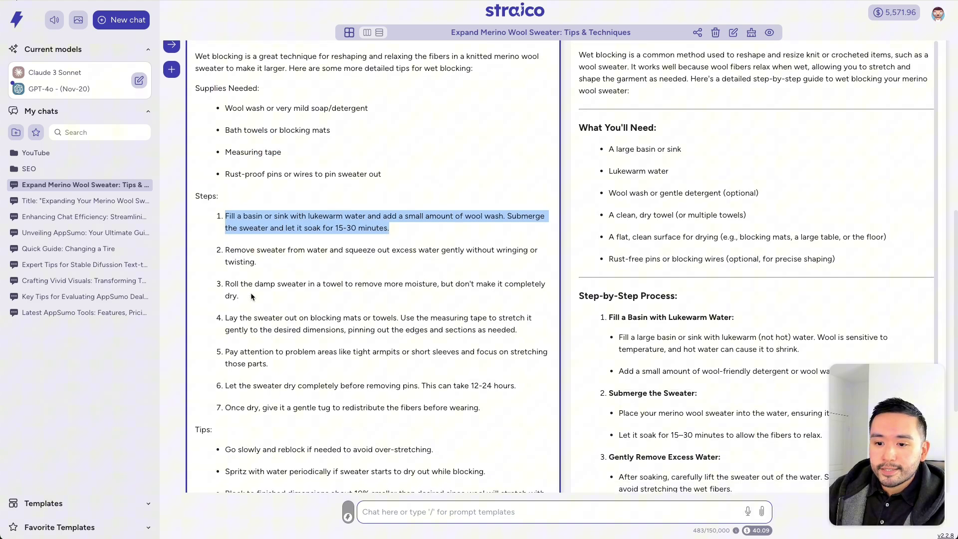
scroll(283, 379, "up", 5)
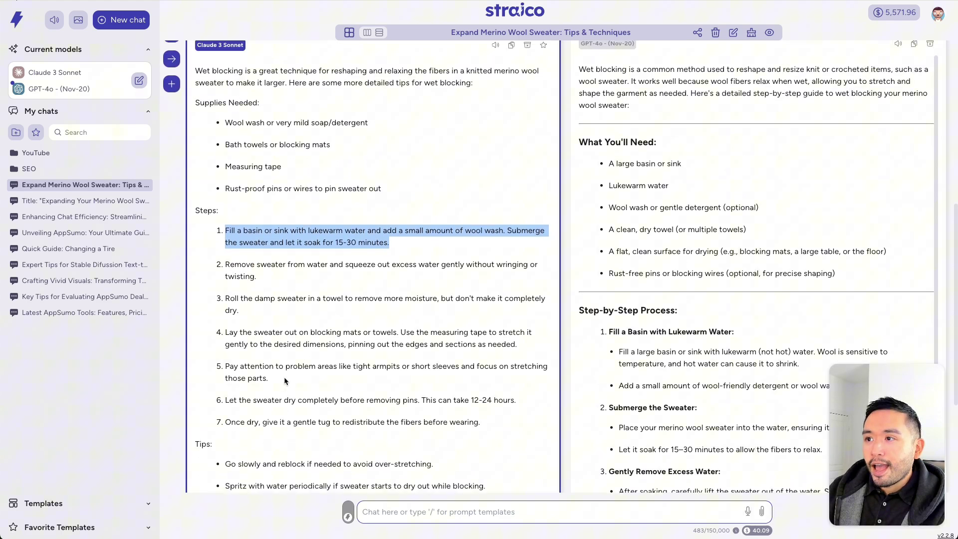
scroll(595, 270, "down", 1)
scroll(603, 234, "up", 2)
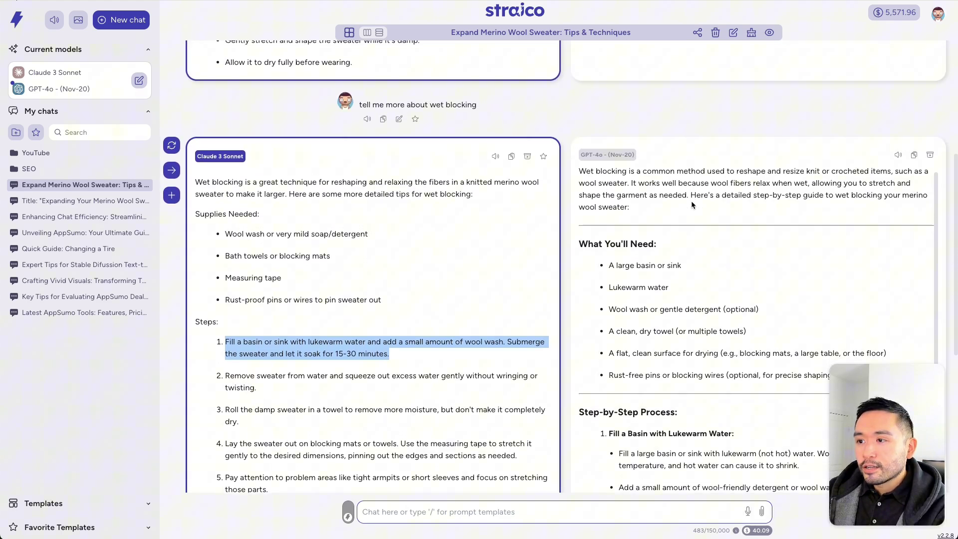
scroll(608, 210, "down", 2)
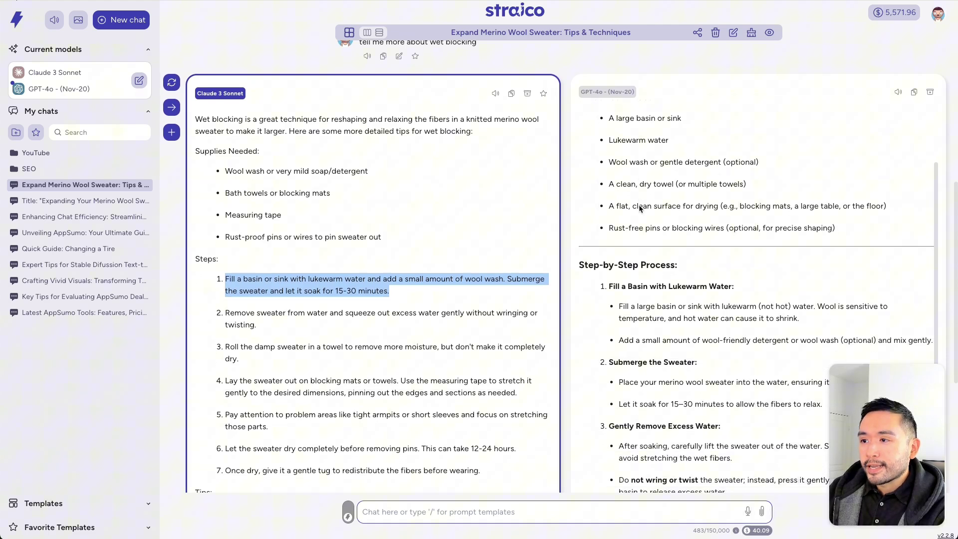
scroll(623, 274, "up", 5)
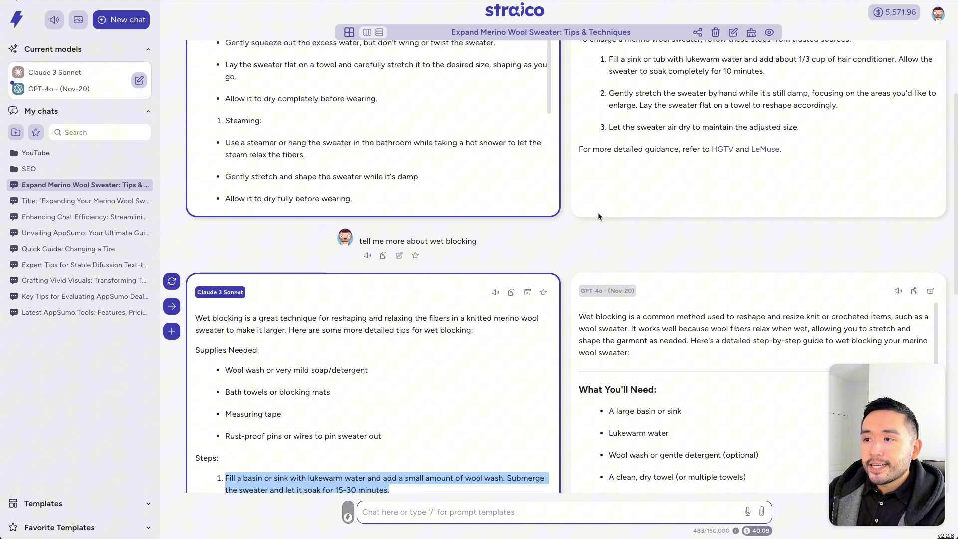
left_click_drag(624, 98, 833, 197)
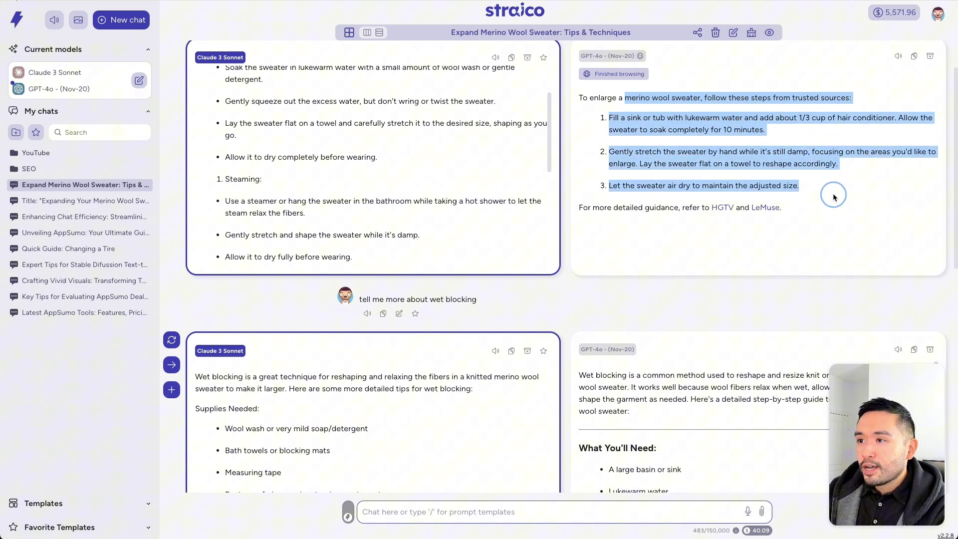
scroll(618, 314, "down", 3)
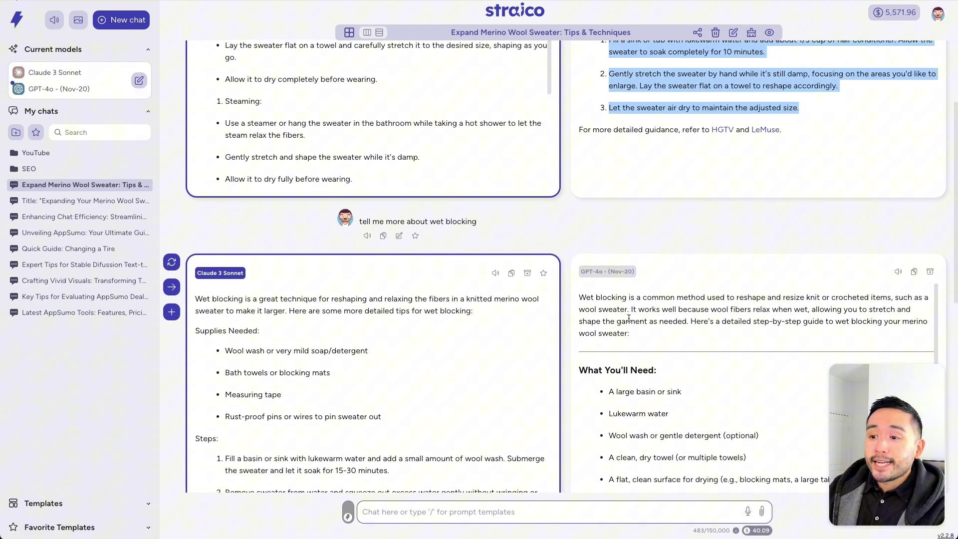
scroll(612, 292, "down", 5)
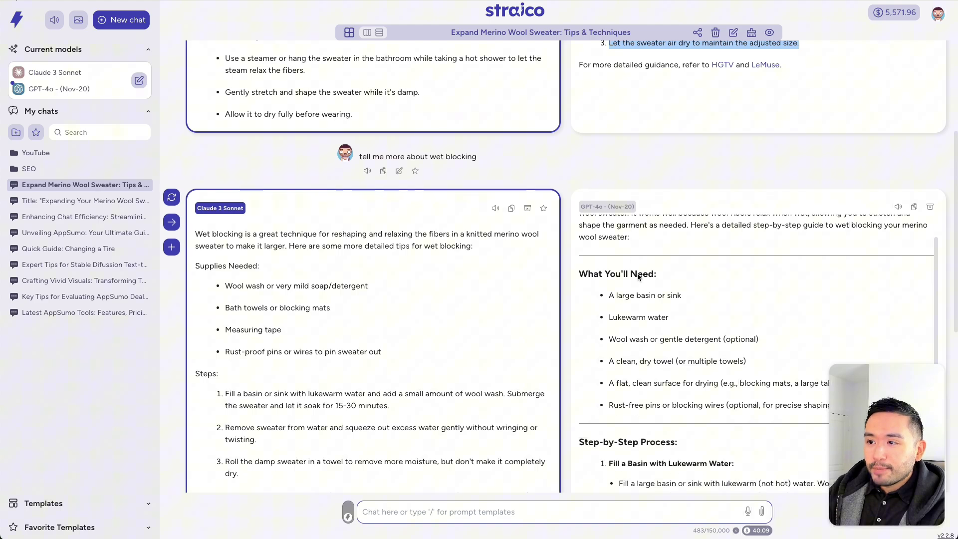
scroll(568, 219, "down", 3)
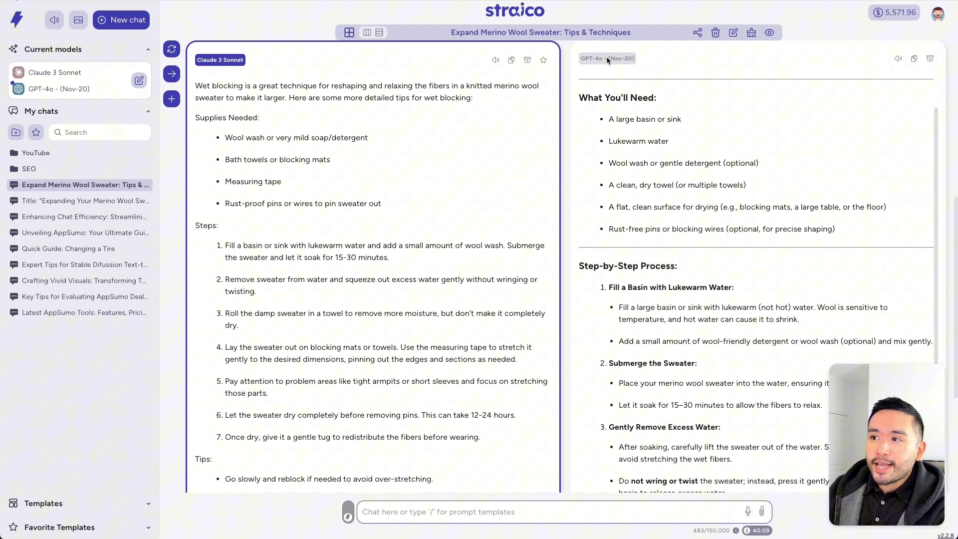
- Mark GPT-4o's wet blocking reply as the preferred answer and review its steps
left_click(607, 59)
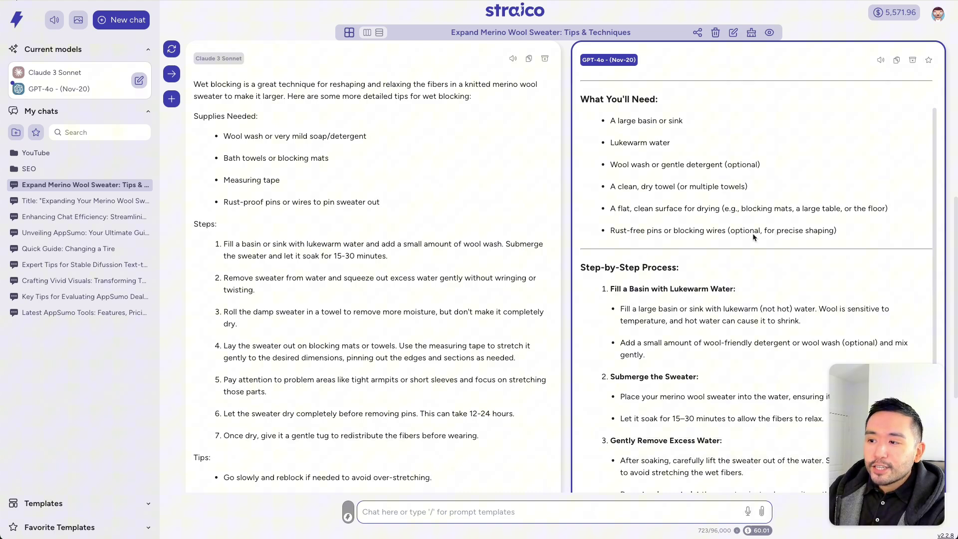
scroll(680, 374, "down", 2)
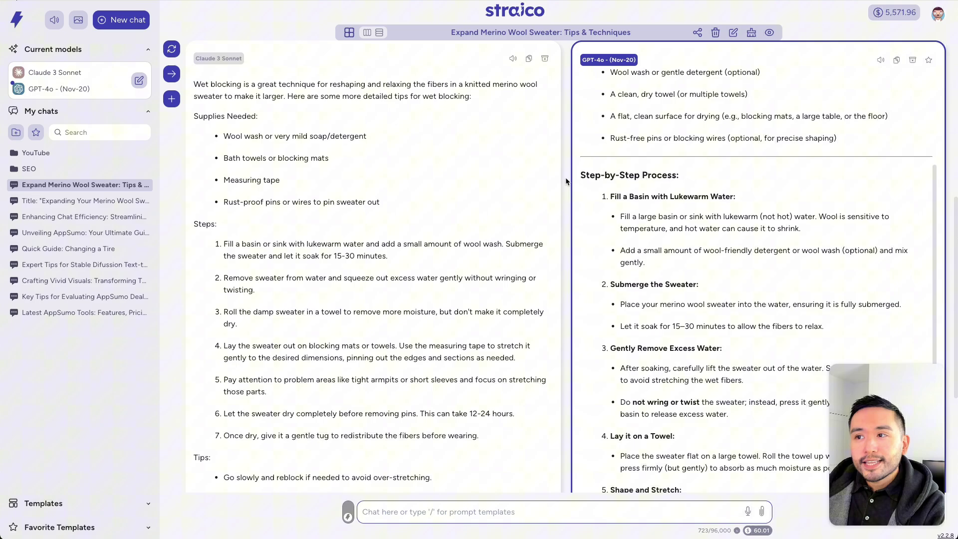
scroll(548, 182, "up", 5)
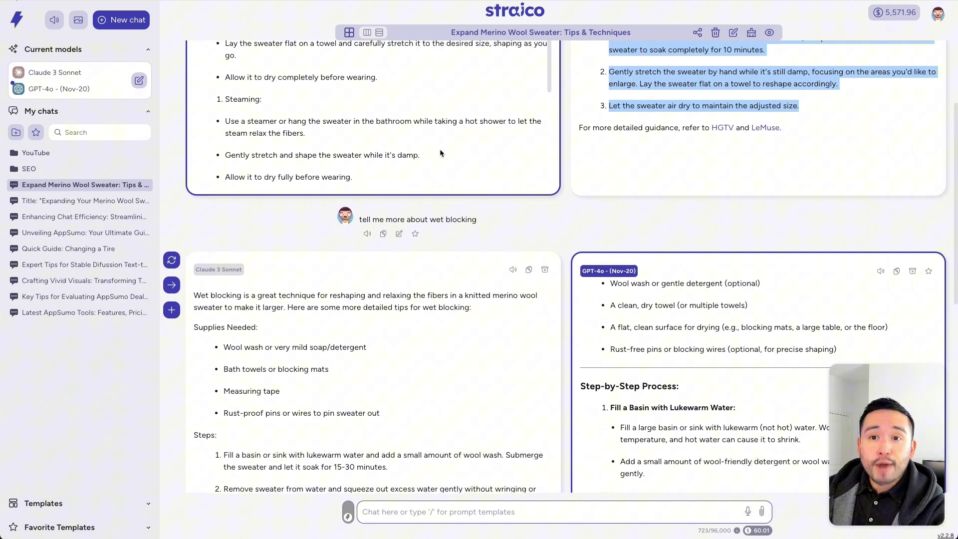
- Add GPT-4o mini and GPT-4o (Aug-06) to the chat's selected models
left_click(139, 81)
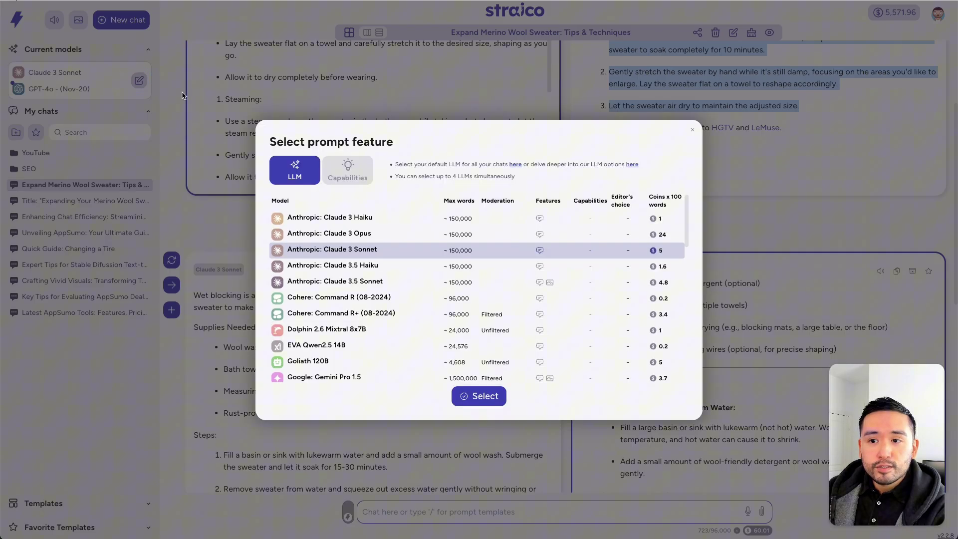
scroll(378, 255, "down", 10)
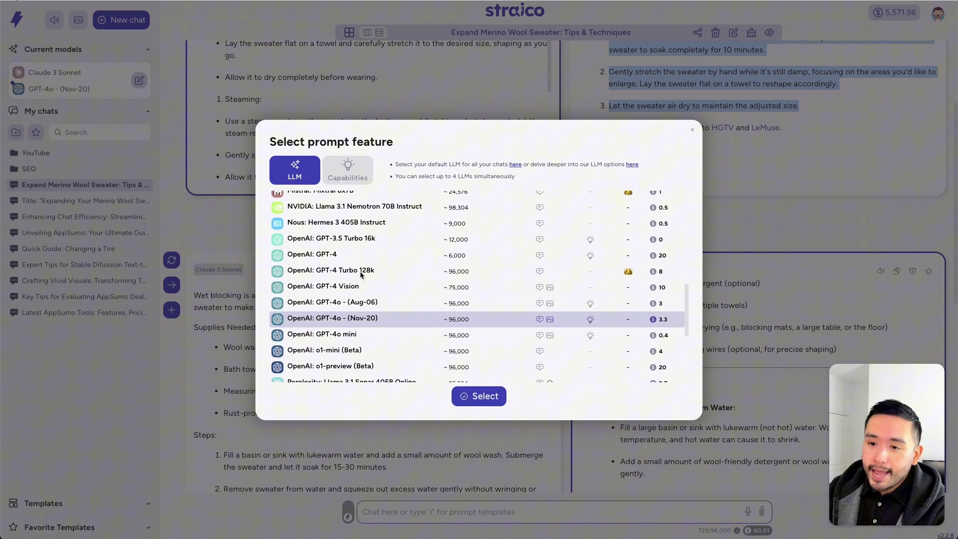
scroll(362, 275, "up", 3)
scroll(352, 296, "down", 1)
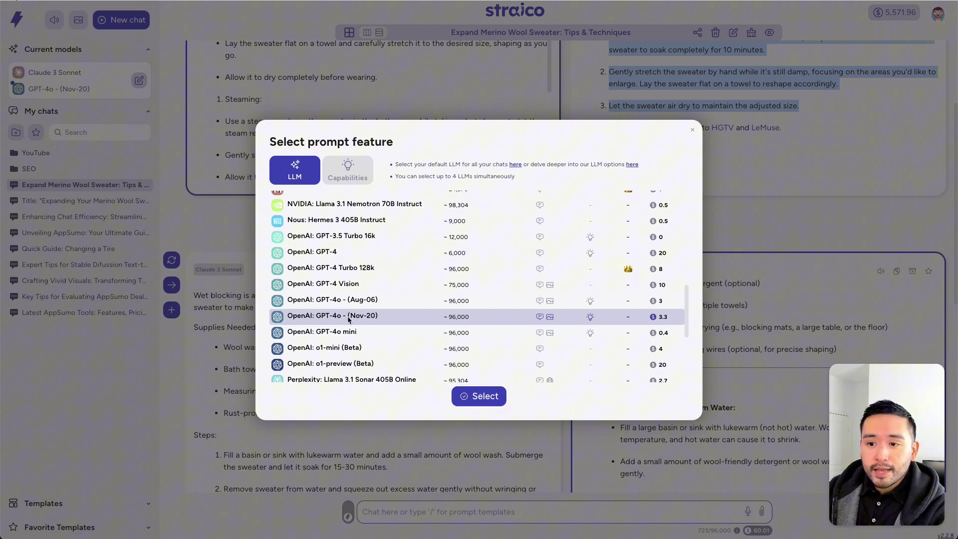
left_click(344, 332)
left_click(349, 300)
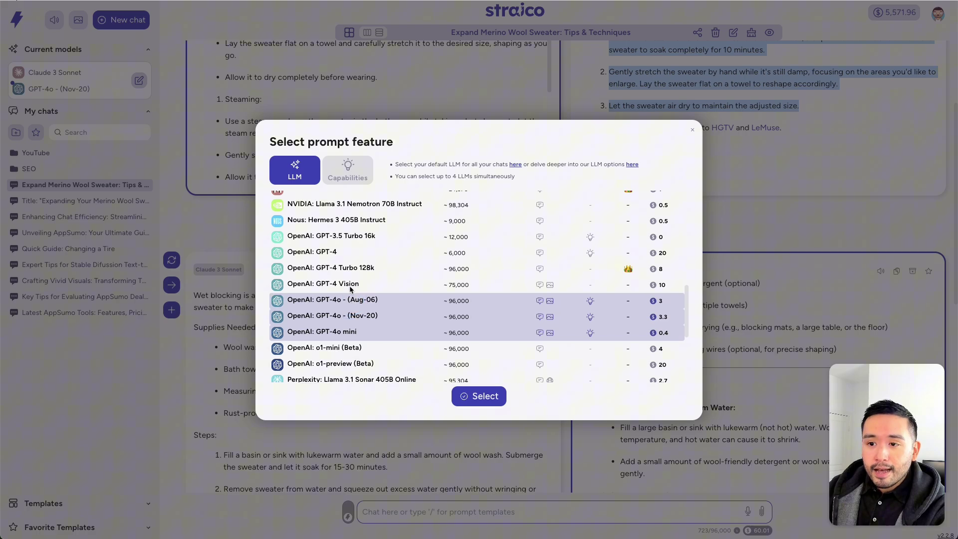
- Attempt adding GPT-4 Vision as a fifth model, then view the available capabilities
left_click(351, 285)
scroll(352, 287, "up", 4)
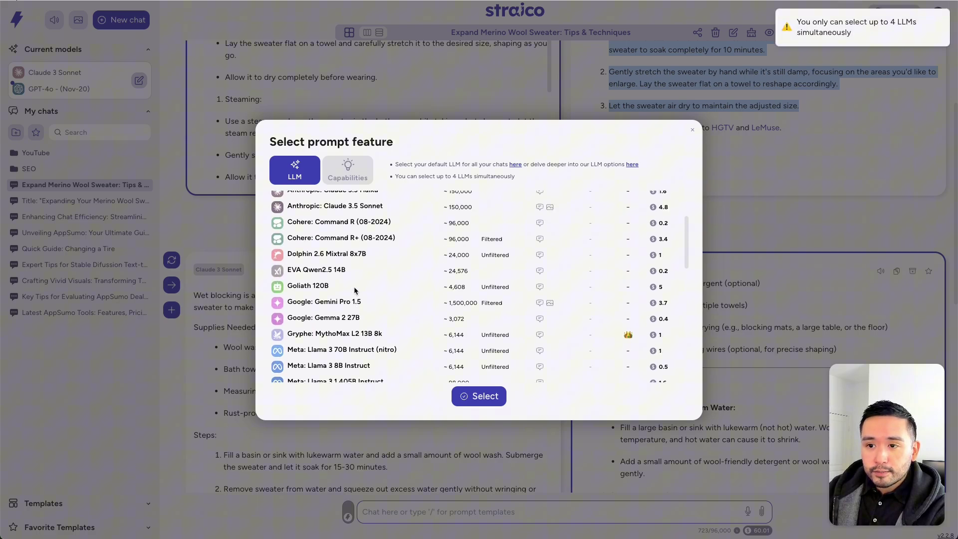
scroll(355, 291, "down", 2)
left_click(356, 178)
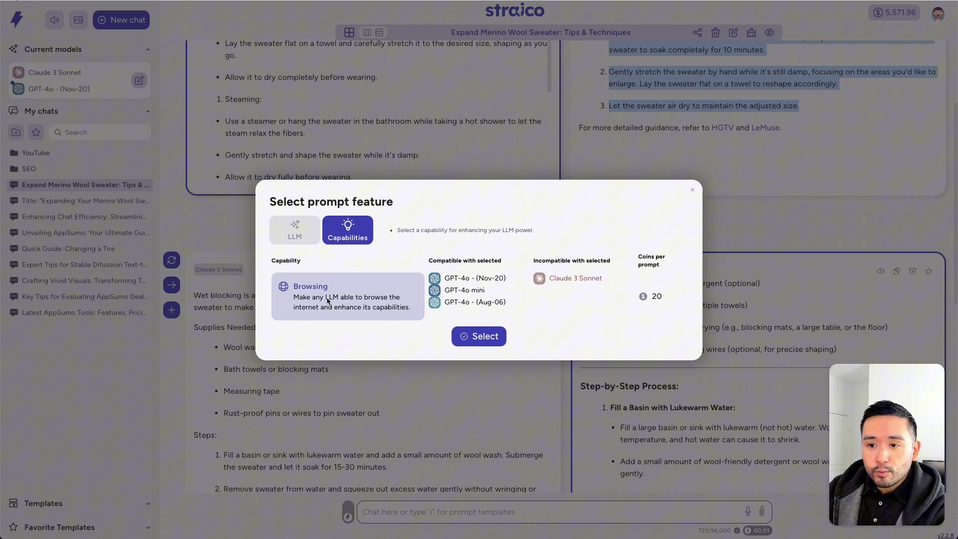
- Choose the Browsing capability and apply Claude 3 Sonnet plus three GPT-4o models
left_click(307, 290)
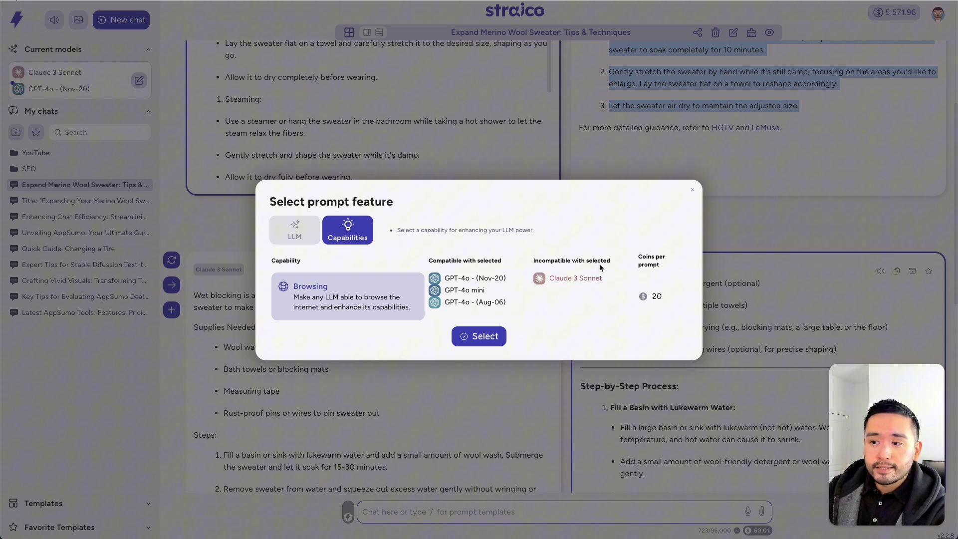
left_click(481, 336)
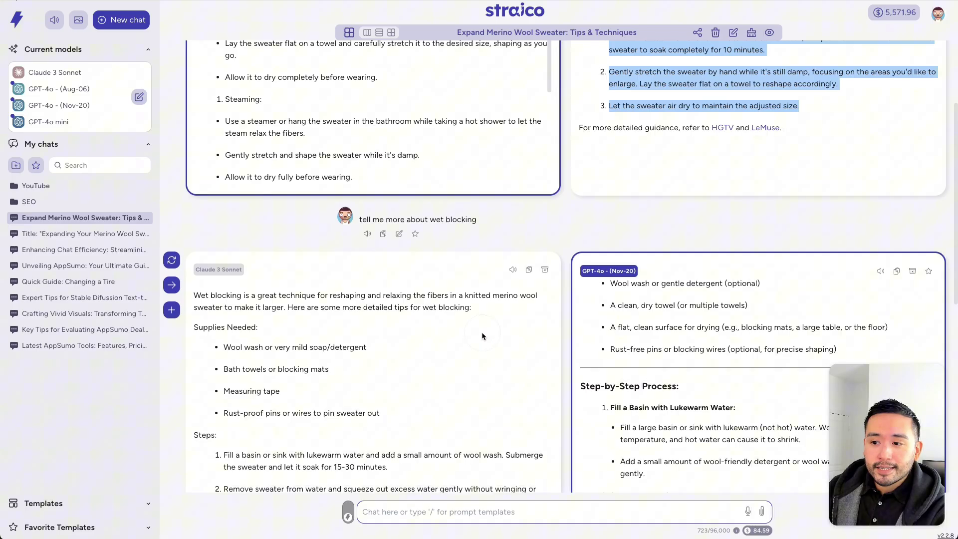
scroll(514, 420, "down", 10)
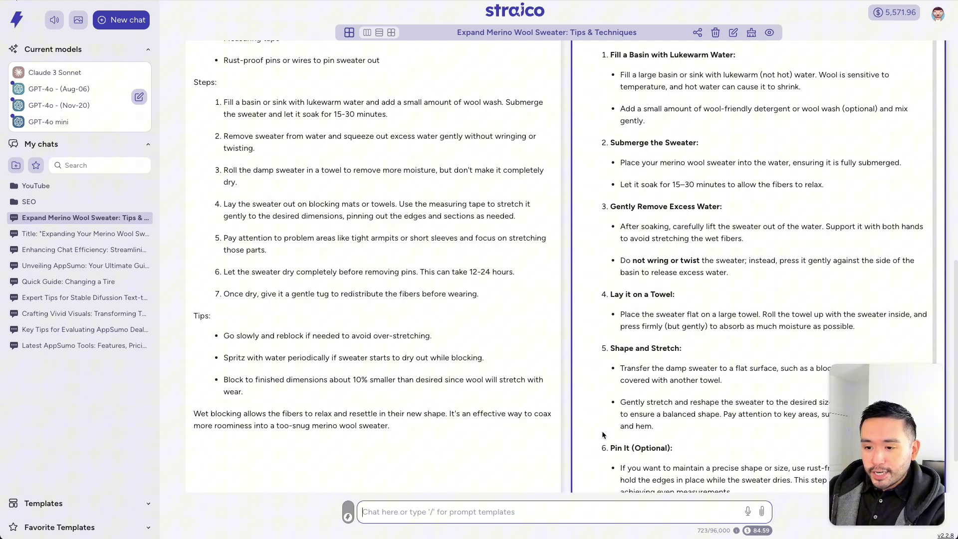
- Ask all four models 'what are all the ways I can maintain the size while it is drying?'
key("ctrl+v")
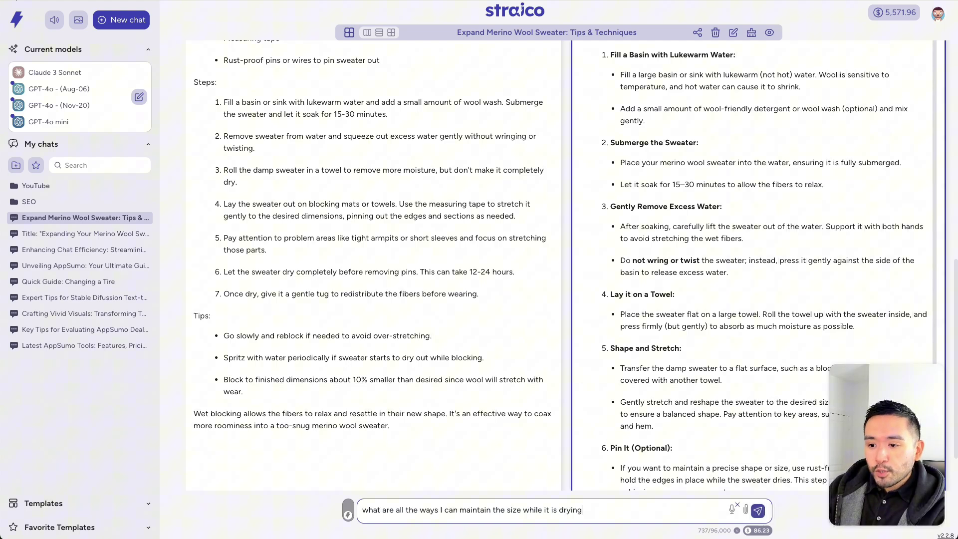
type("?")
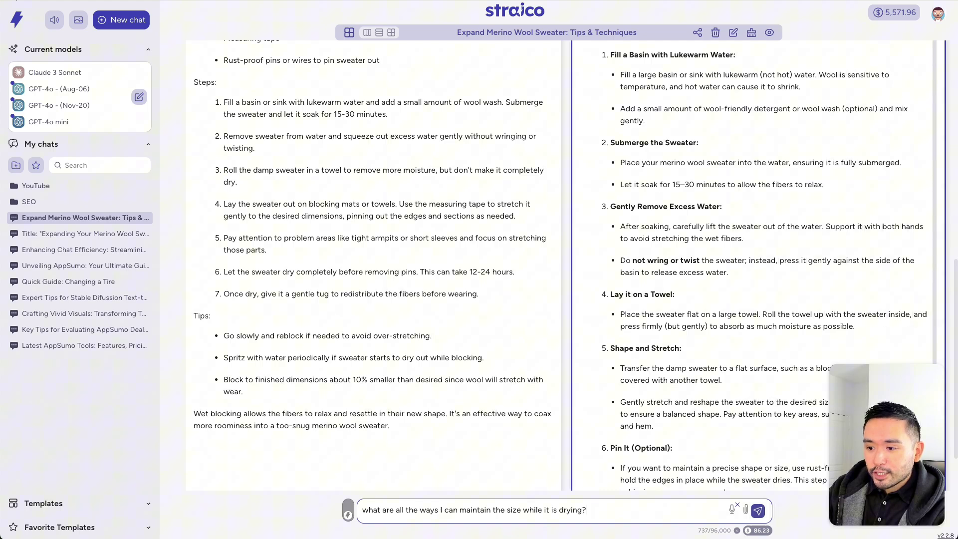
key("Return")
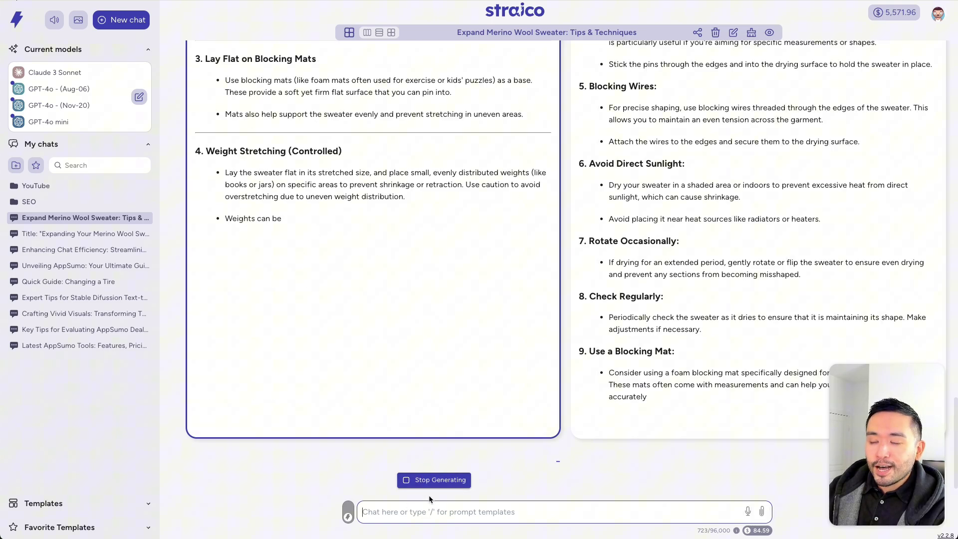
- Scroll through and compare the four models' drying answers on pinning, blocking wires, mats and weights
scroll(562, 439, "up", 15)
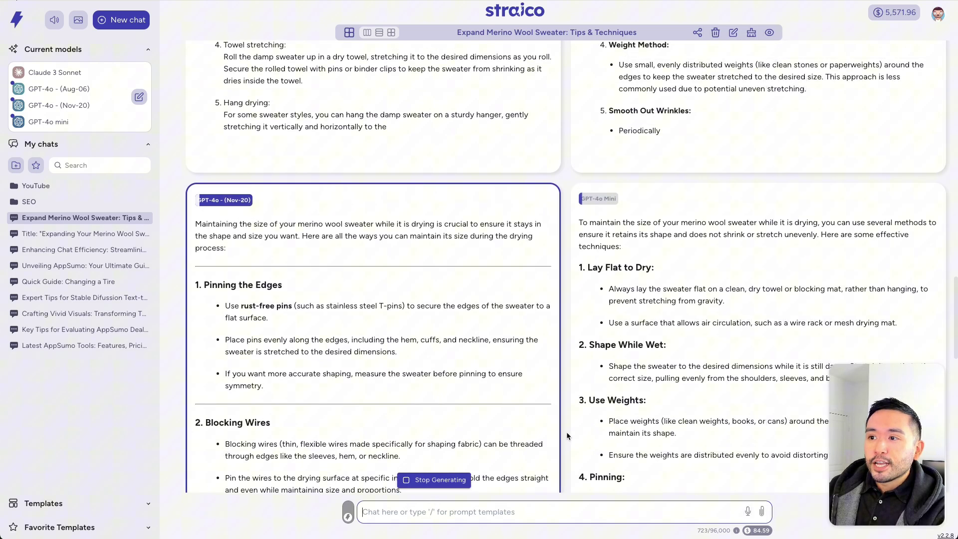
scroll(581, 414, "up", 5)
scroll(581, 414, "up", 2)
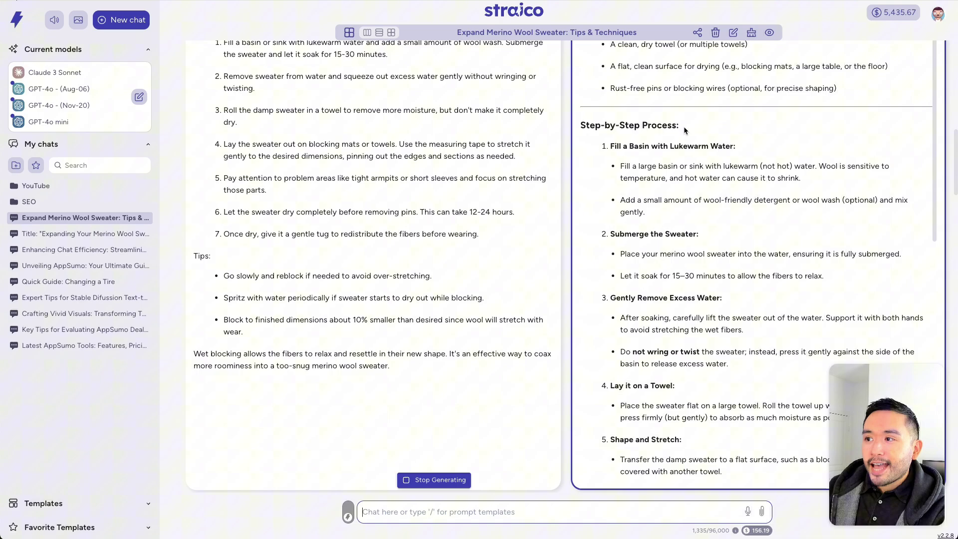
scroll(748, 129, "down", 10)
scroll(748, 129, "down", 12)
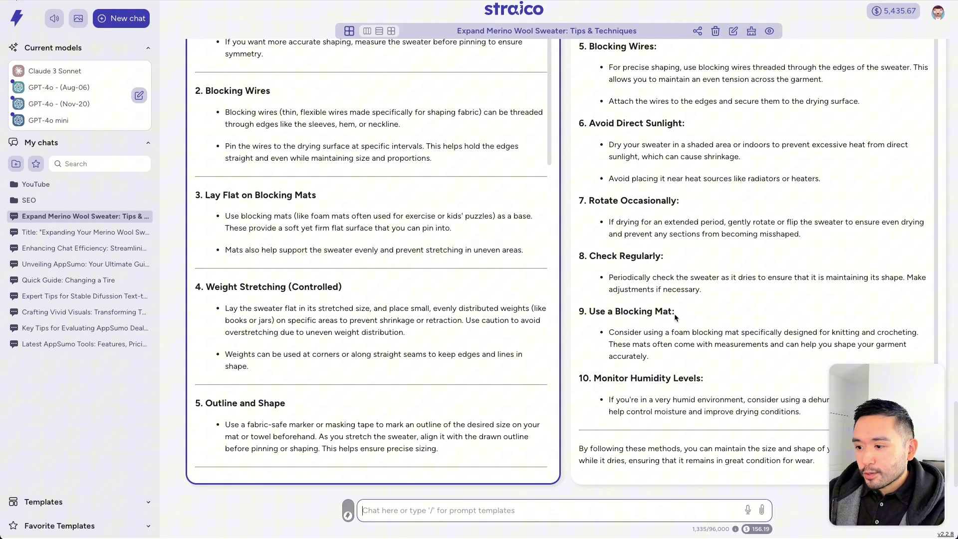
scroll(387, 339, "down", 4)
scroll(387, 339, "down", 10)
scroll(570, 283, "up", 2)
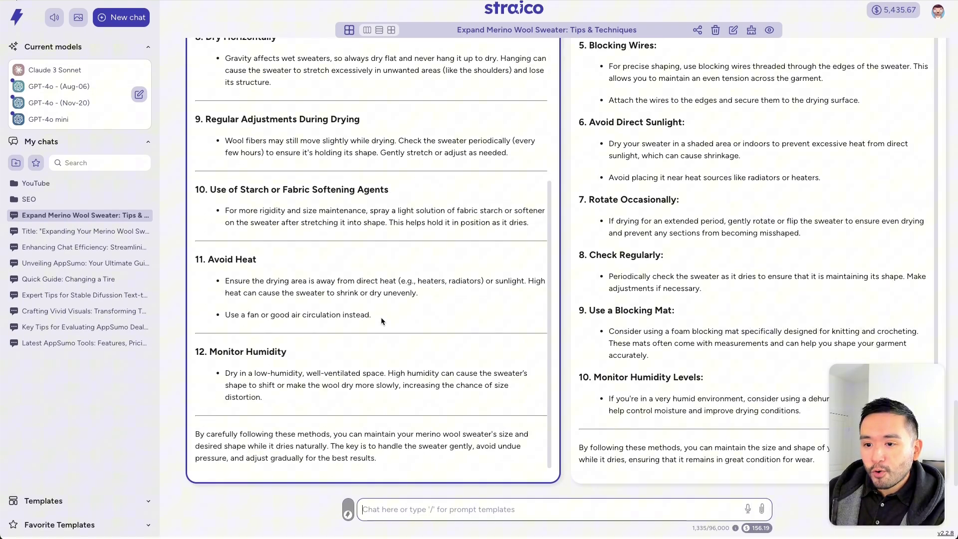
scroll(570, 283, "up", 10)
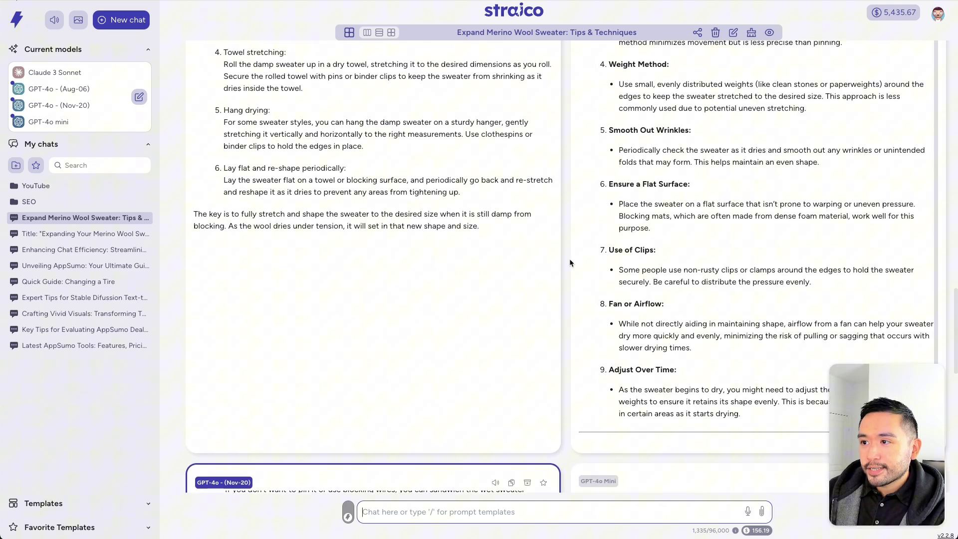
scroll(574, 248, "up", 13)
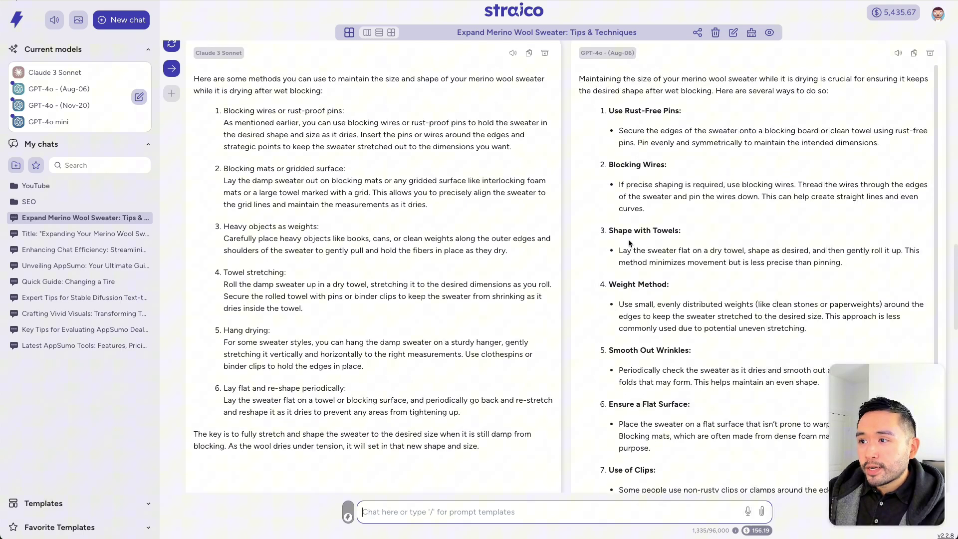
scroll(658, 233, "down", 1)
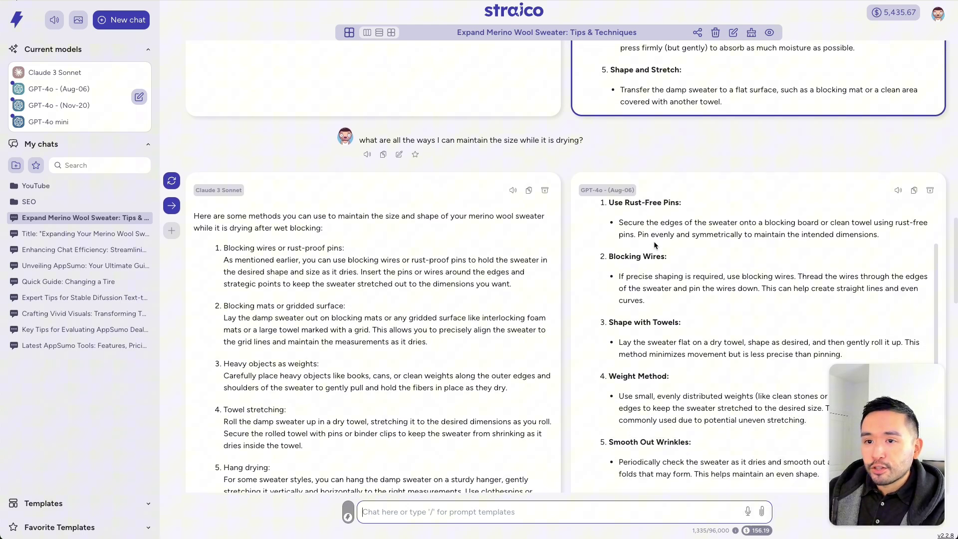
scroll(232, 210, "down", 6)
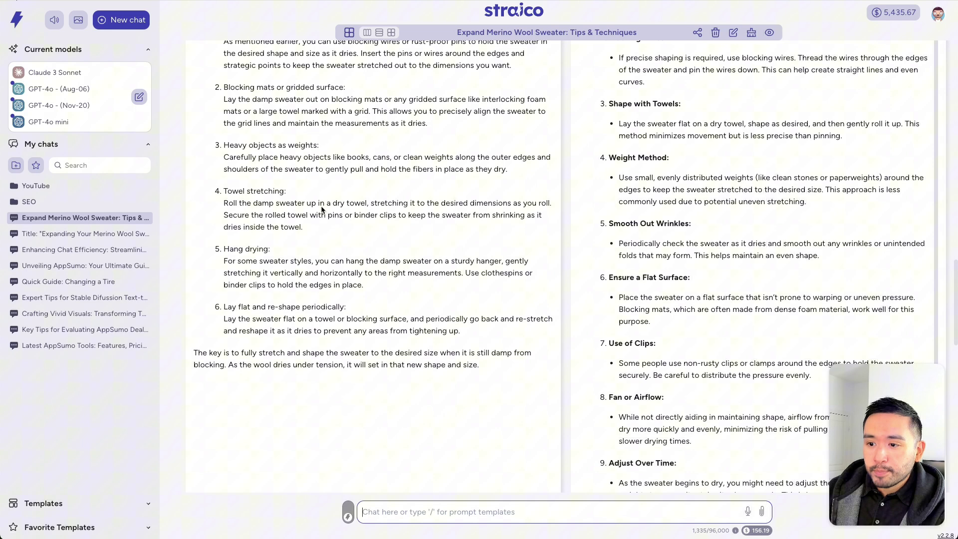
scroll(389, 208, "up", 4)
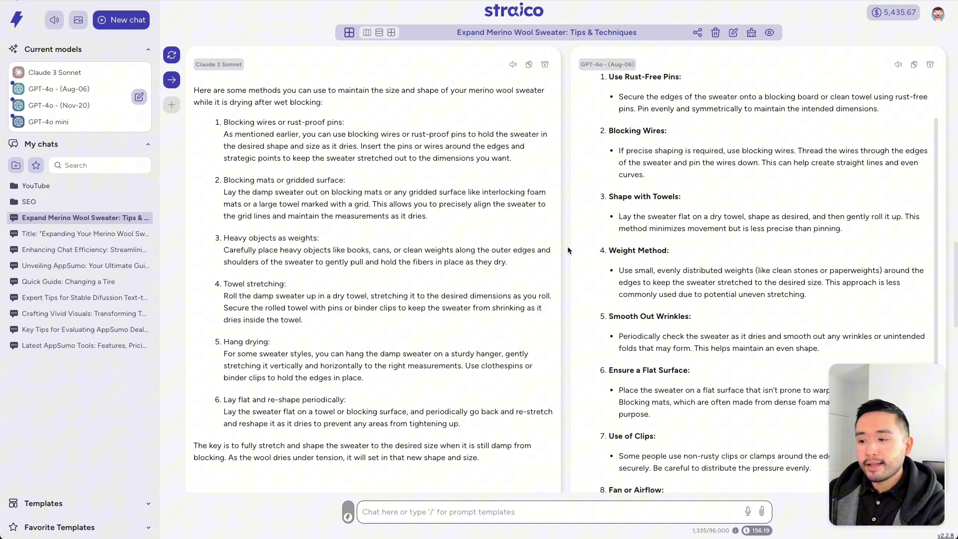
scroll(571, 262, "down", 7)
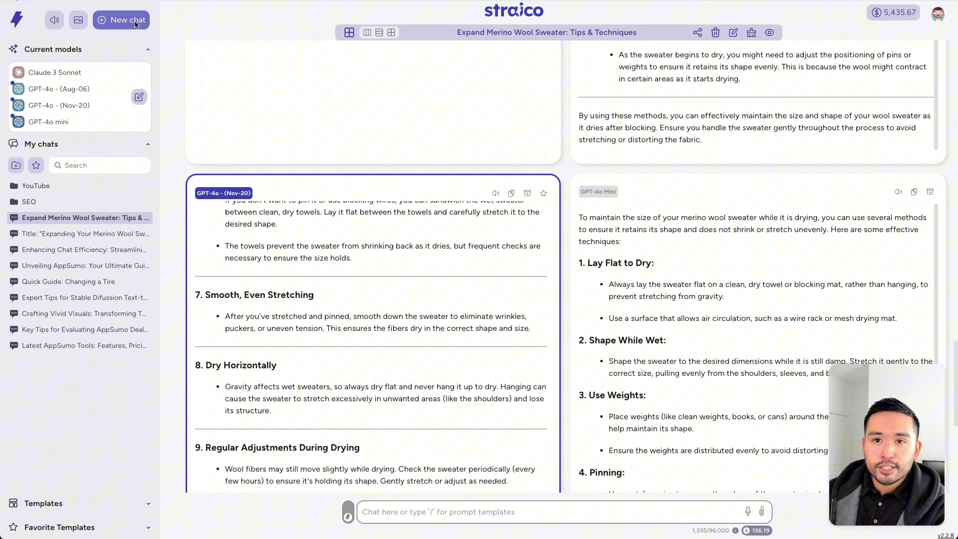
- Narrow the models to Claude plus GPT-4o (Nov-20), dropping GPT-4o (Aug-06) and mini, then start a new chat
left_click(139, 97)
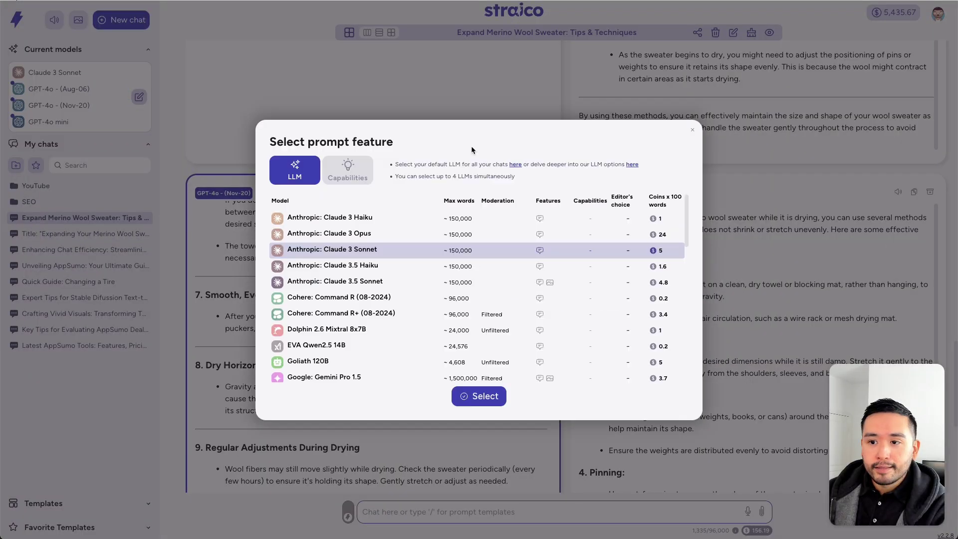
left_click(438, 249)
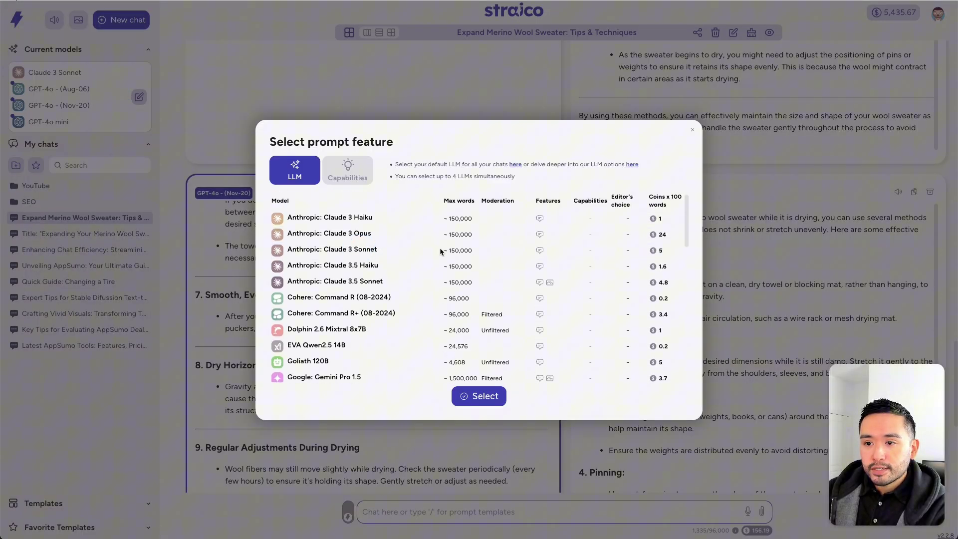
left_click(358, 282)
scroll(393, 277, "down", 6)
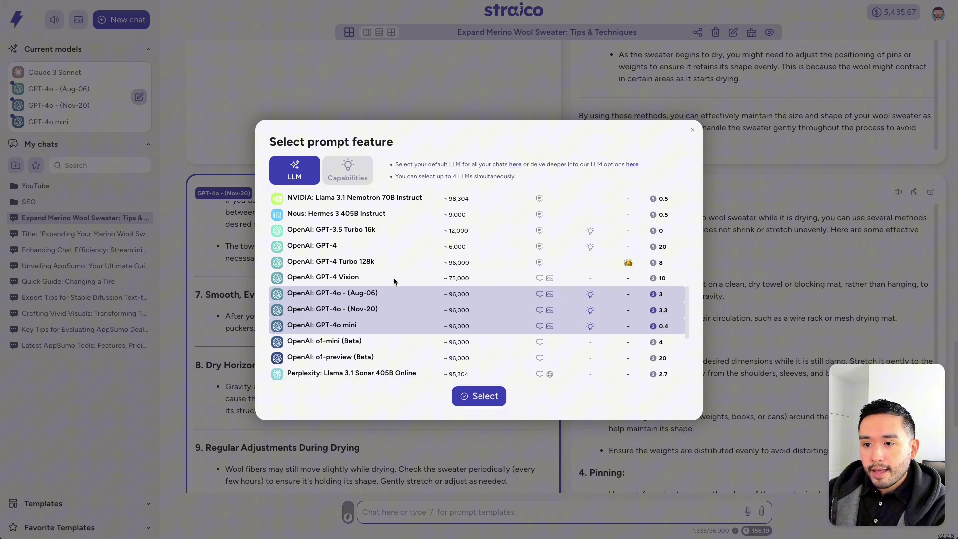
scroll(393, 277, "down", 1)
left_click(382, 276)
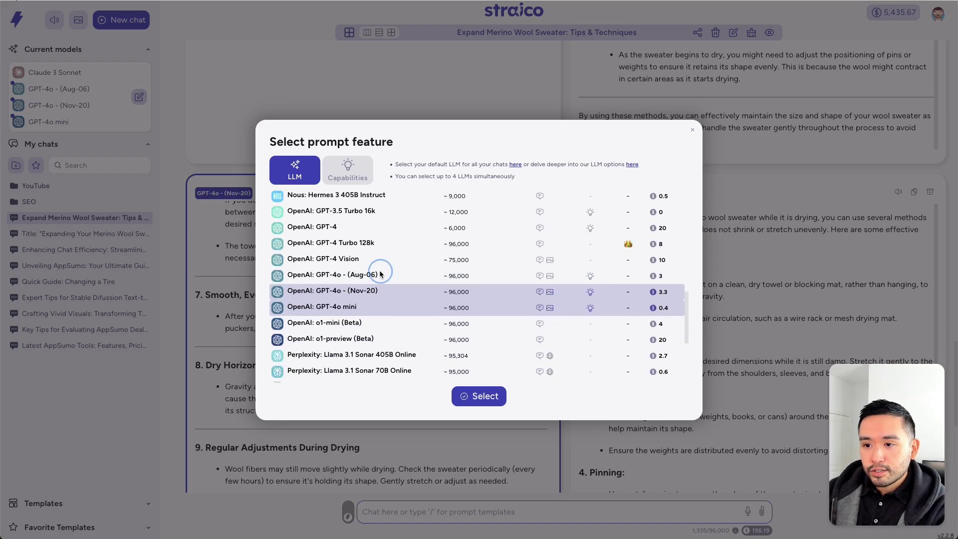
left_click(354, 307)
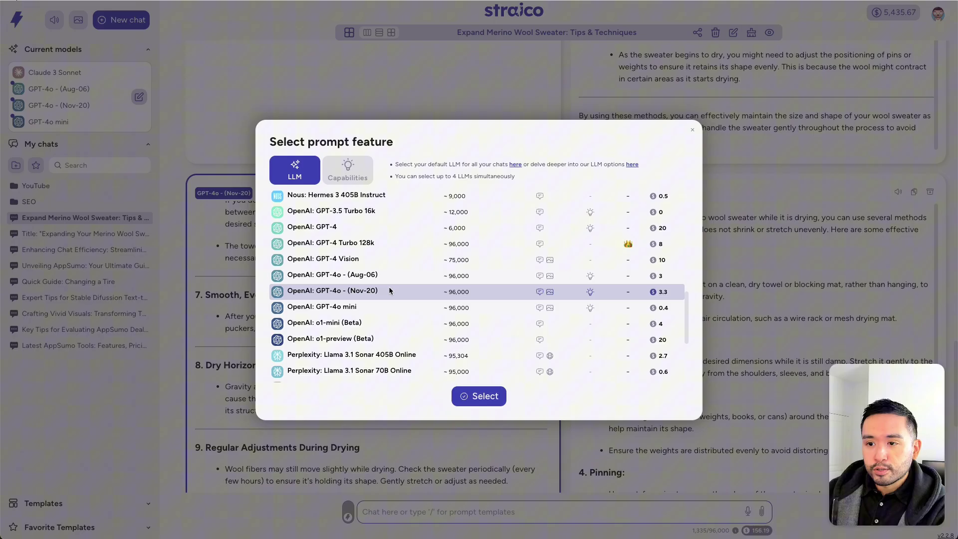
left_click(488, 395)
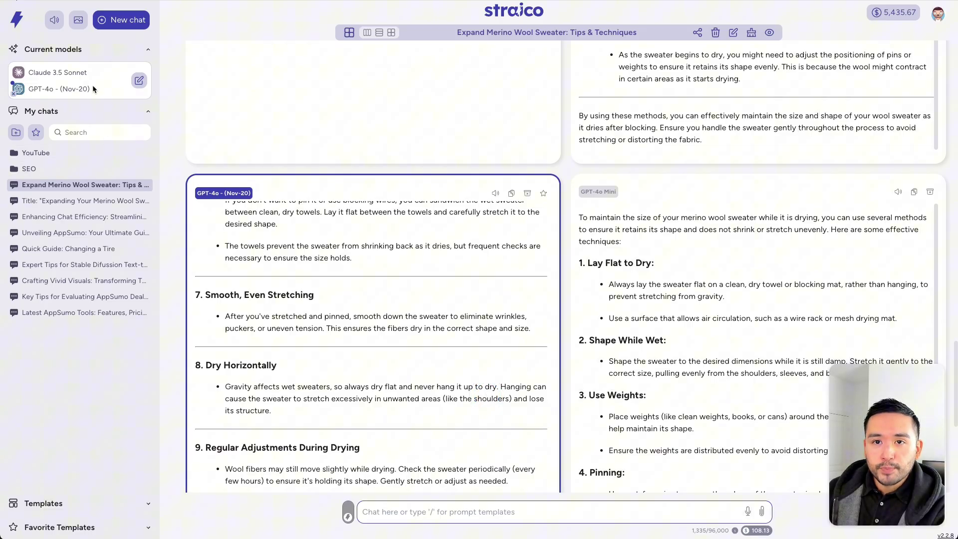
left_click(105, 20)
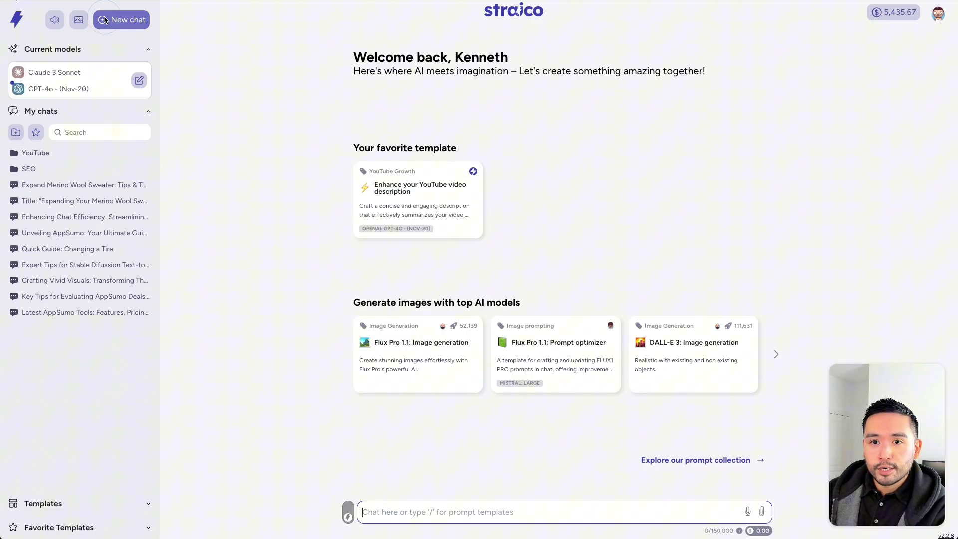
- Upload seven SEO guide PDFs, after checking the Image, YouTube and Web page options, and insert them
left_click(761, 512)
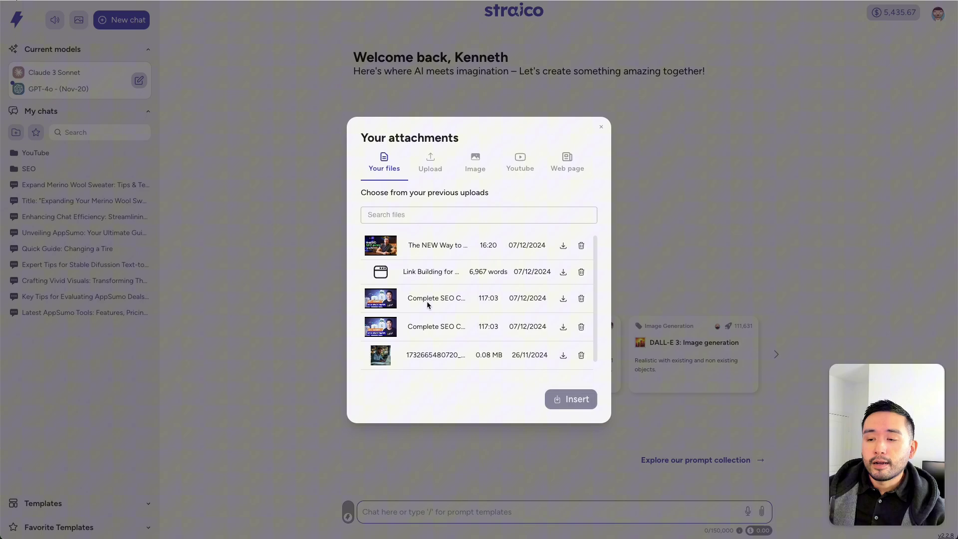
left_click(427, 161)
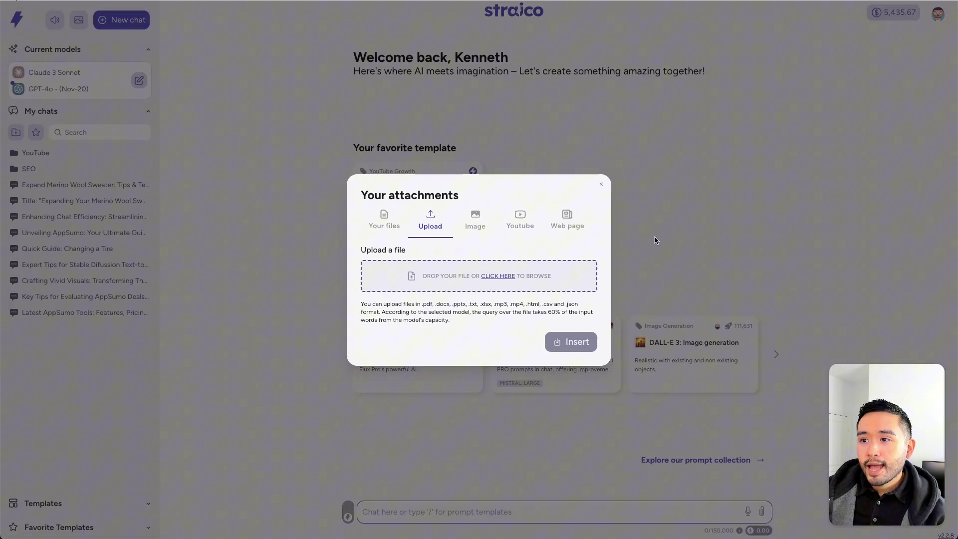
left_click(467, 14)
left_click(519, 230)
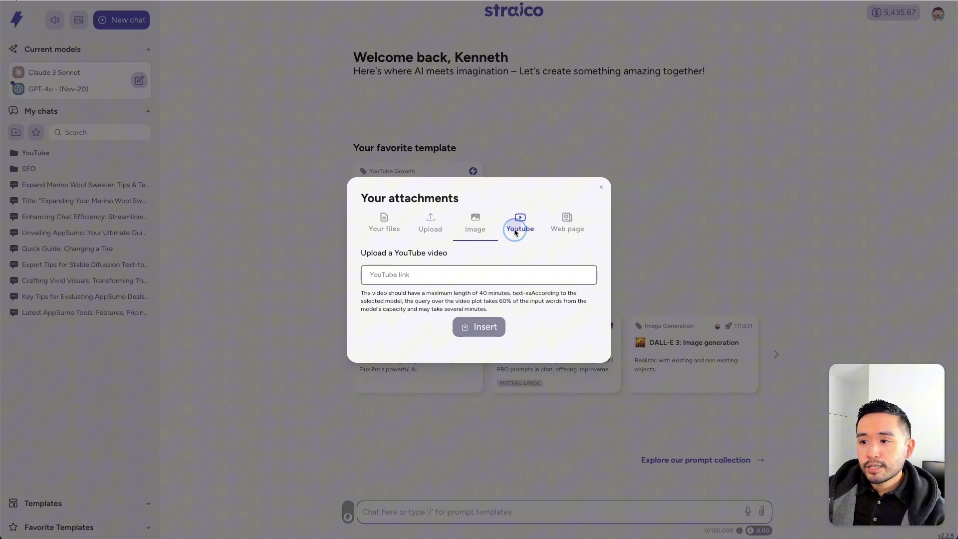
left_click(562, 223)
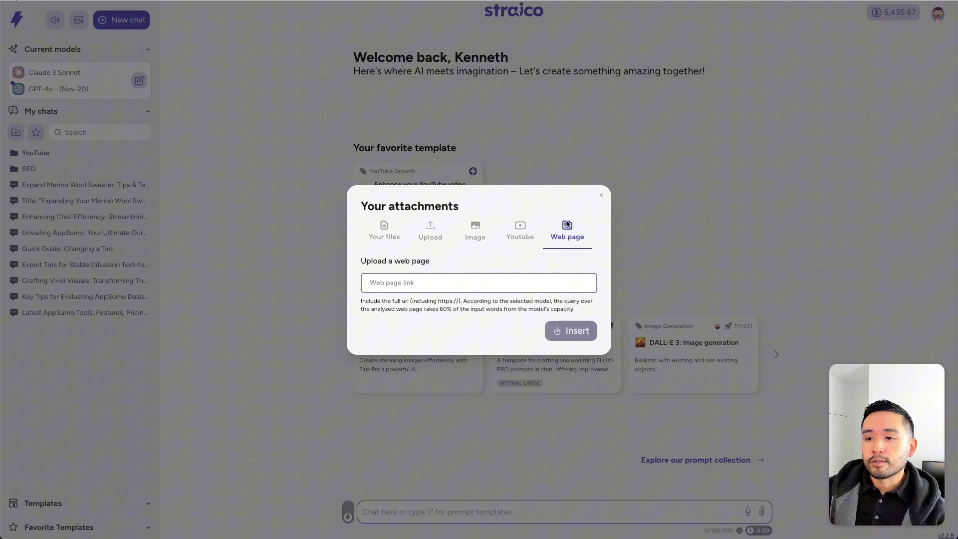
left_click(431, 235)
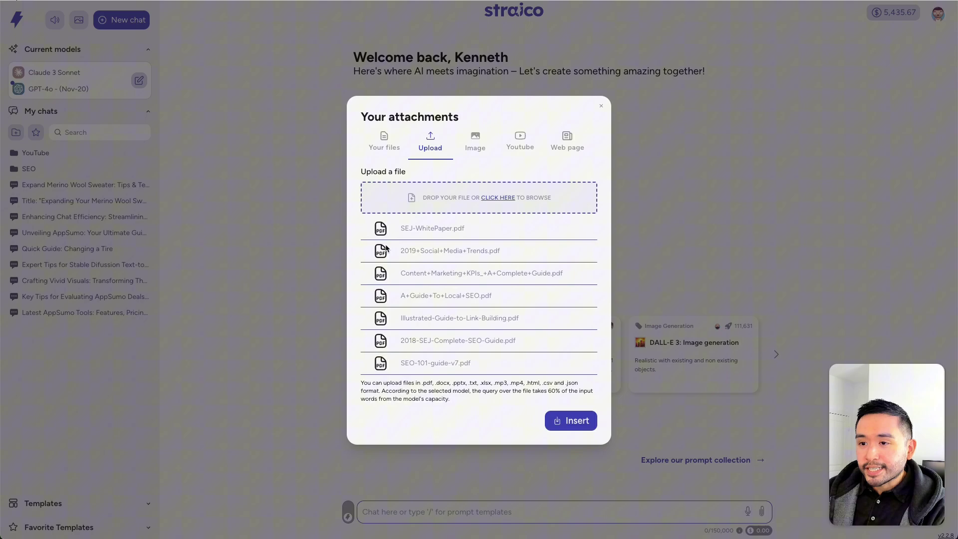
left_click(576, 420)
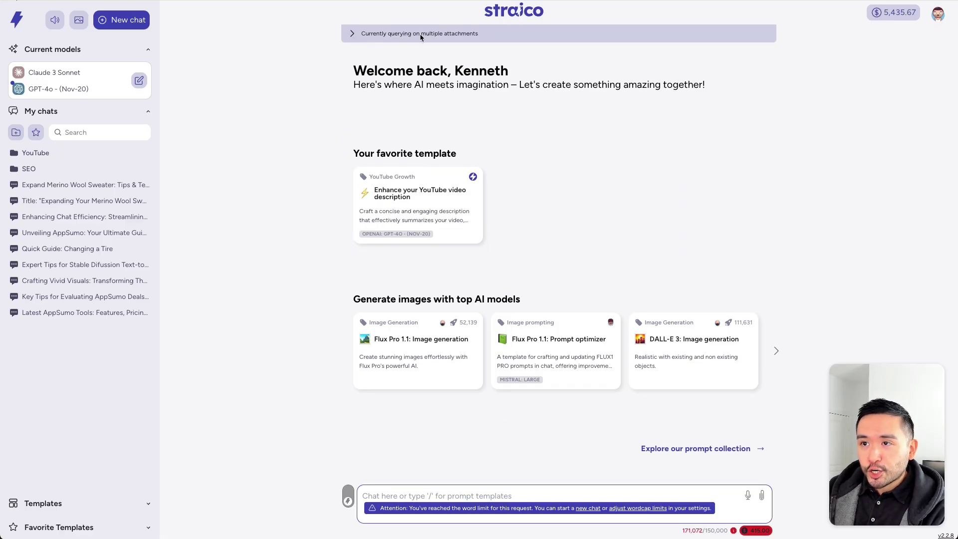
- With the seven attached PDFs listed, send 'summarize each' to both models
left_click(355, 33)
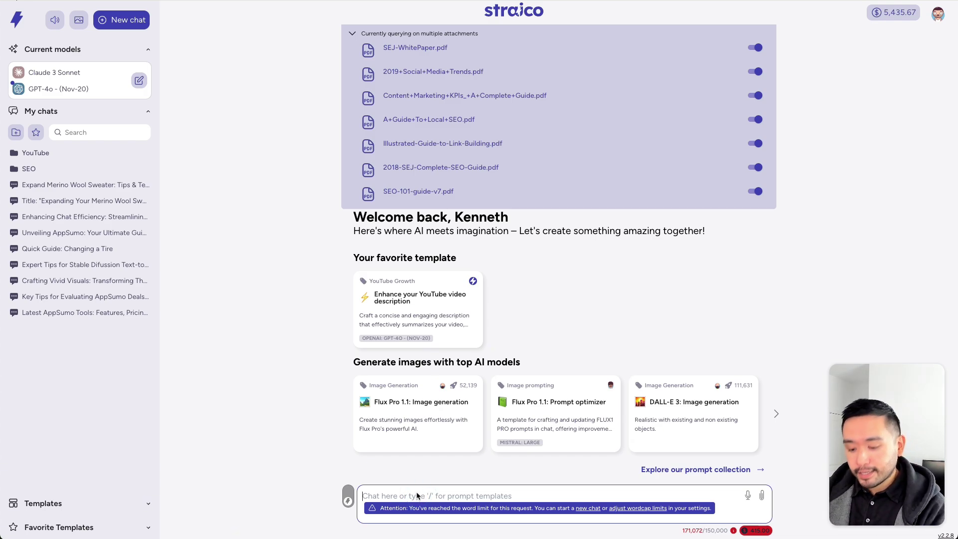
type("summarize each PDF")
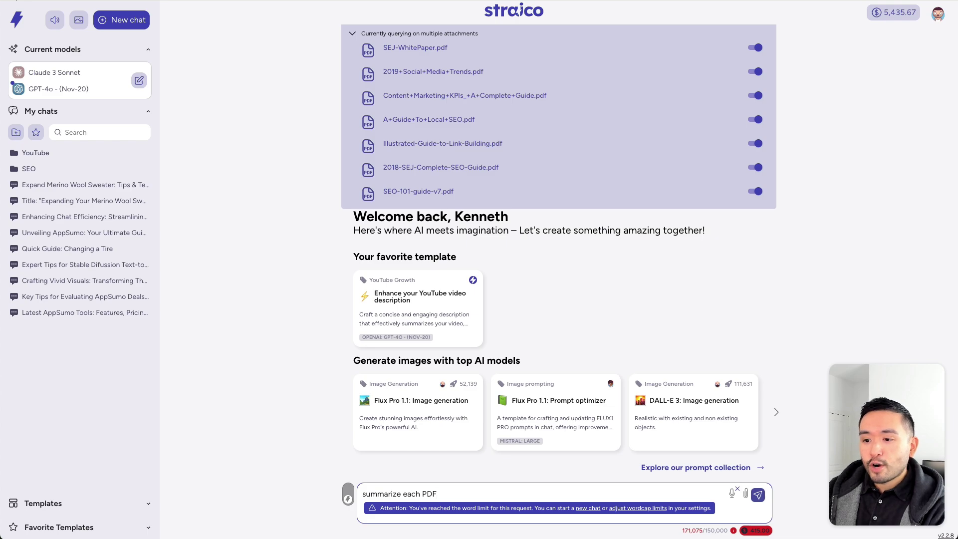
key("Return")
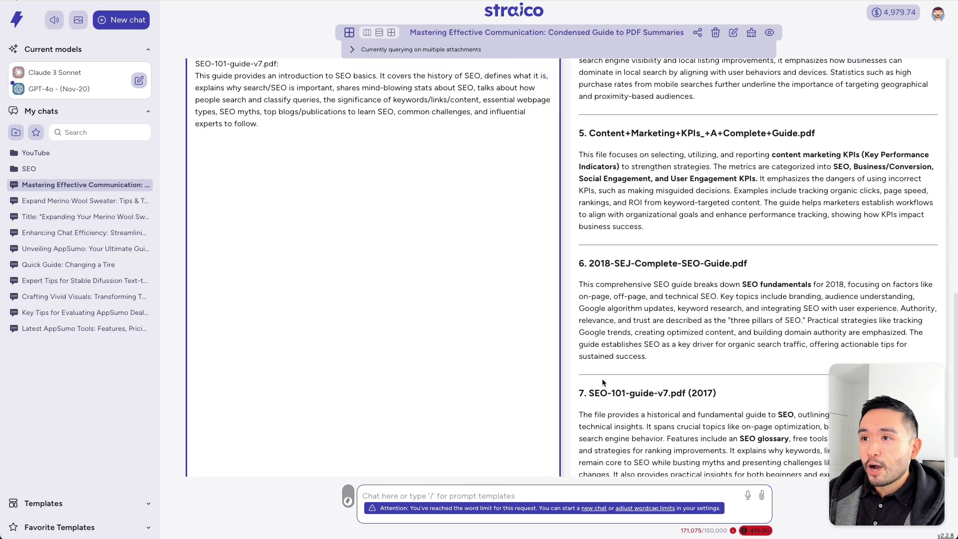
- Scroll back to the start of the Claude 3 Sonnet and GPT-4o answers, focusing GPT-4o's
scroll(603, 382, "up", 3)
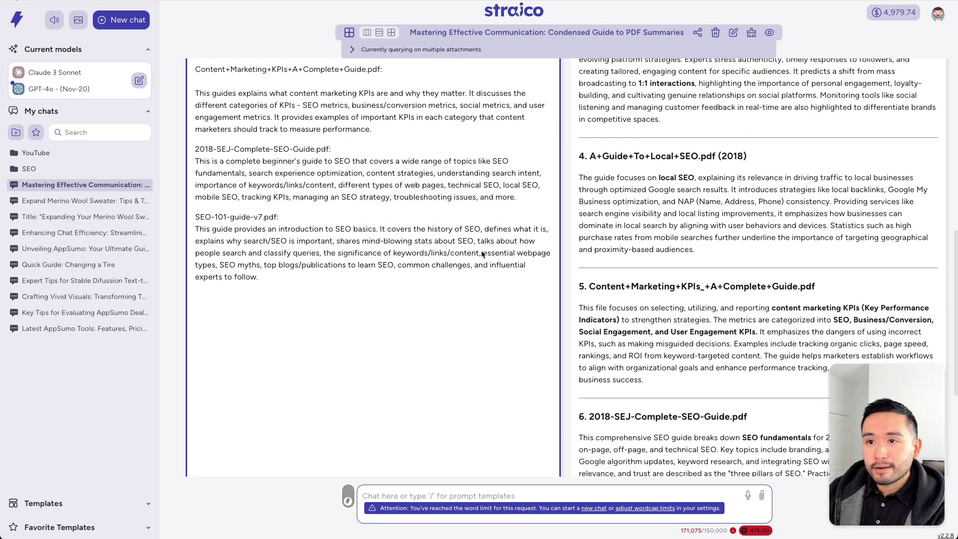
scroll(546, 256, "up", 5)
scroll(441, 88, "up", 2)
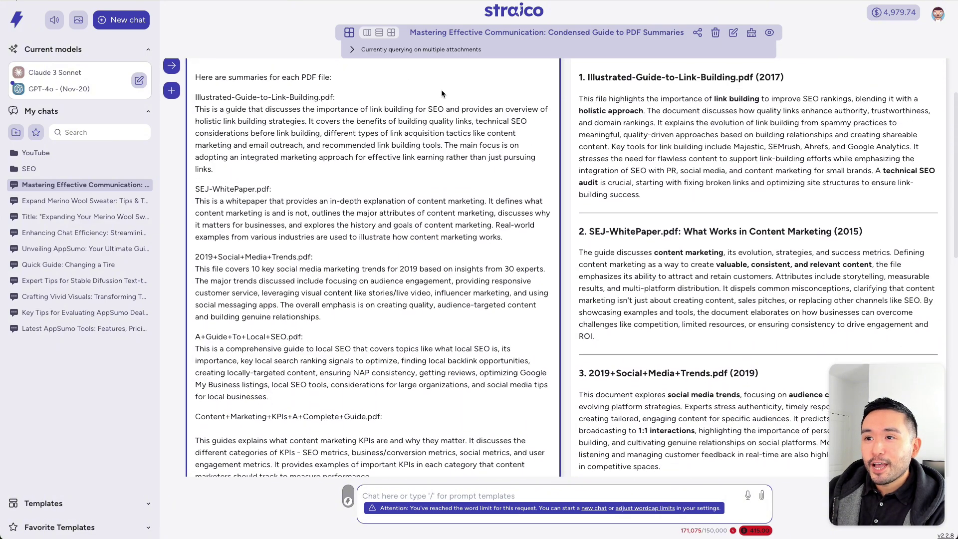
scroll(451, 177, "up", 2)
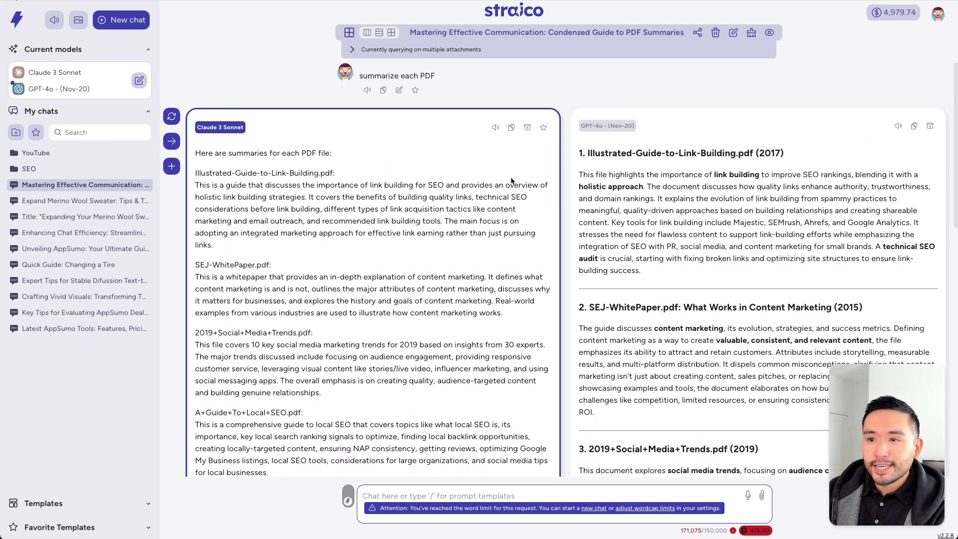
left_click(618, 127)
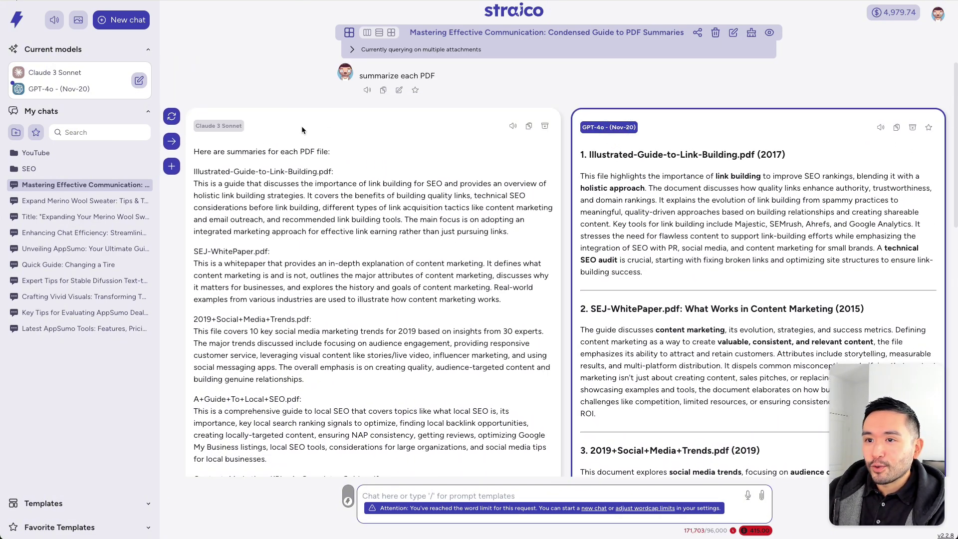
left_click(271, 129)
left_click(612, 128)
- Read through GPT-4o's per-PDF summaries against Claude's, ending ready for a new message
scroll(638, 199, "down", 5)
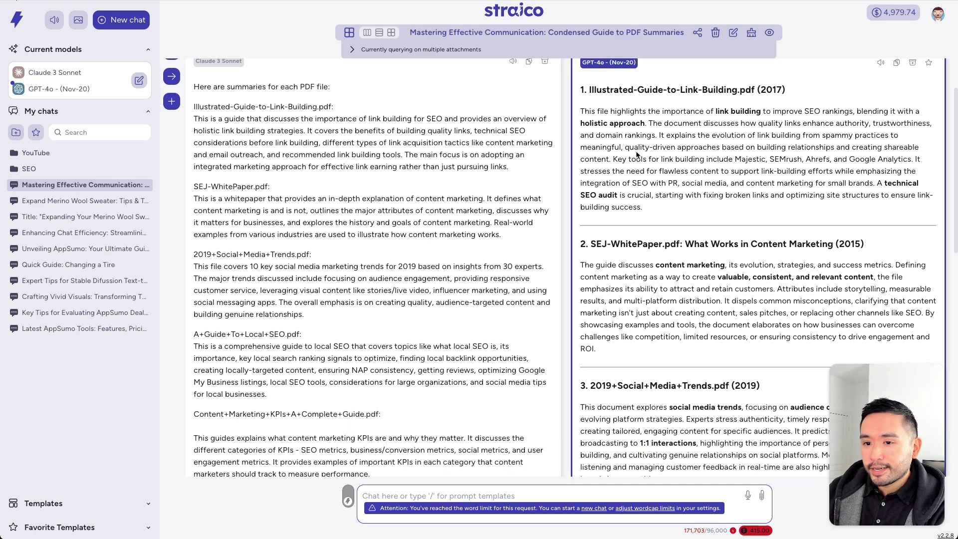
scroll(649, 214, "up", 5)
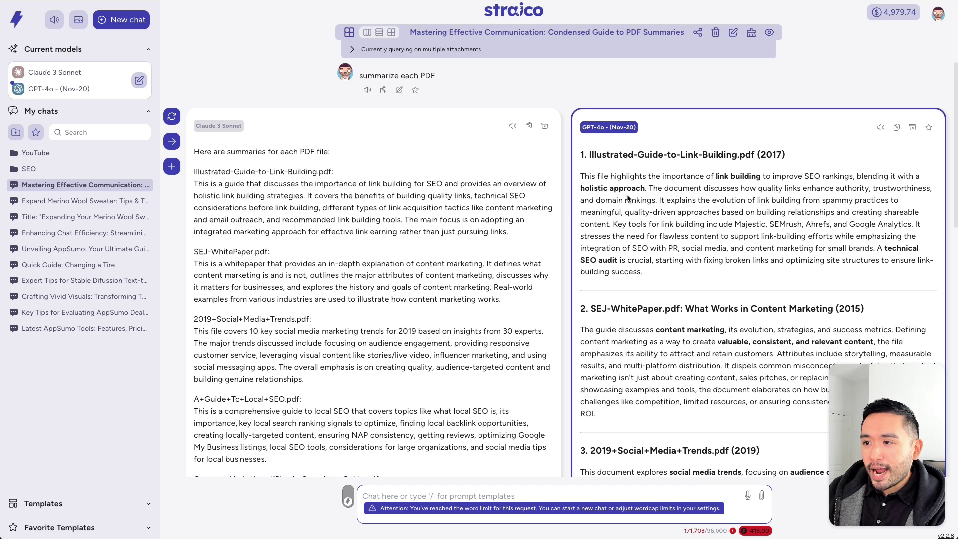
scroll(626, 175, "down", 1)
scroll(627, 176, "down", 2)
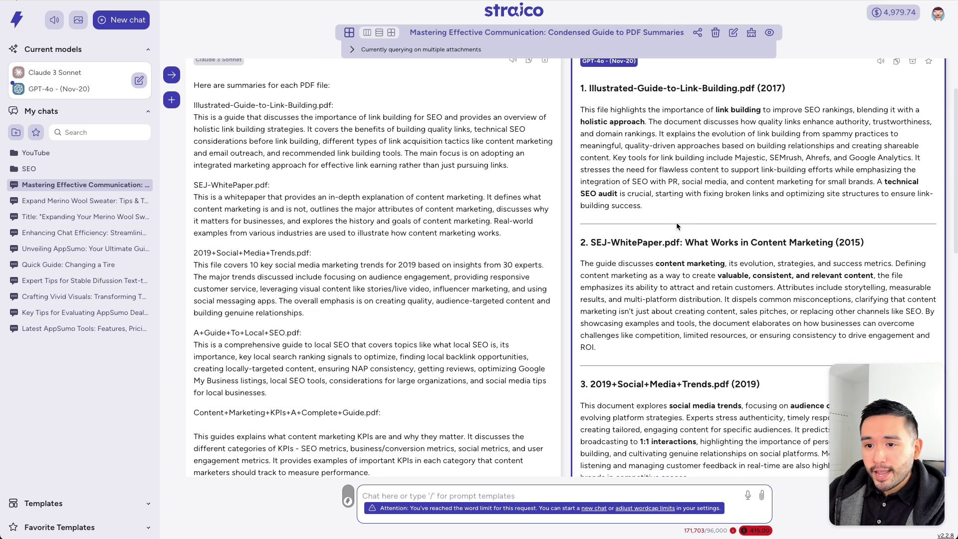
left_click_drag(629, 263, 680, 324)
scroll(681, 325, "down", 7)
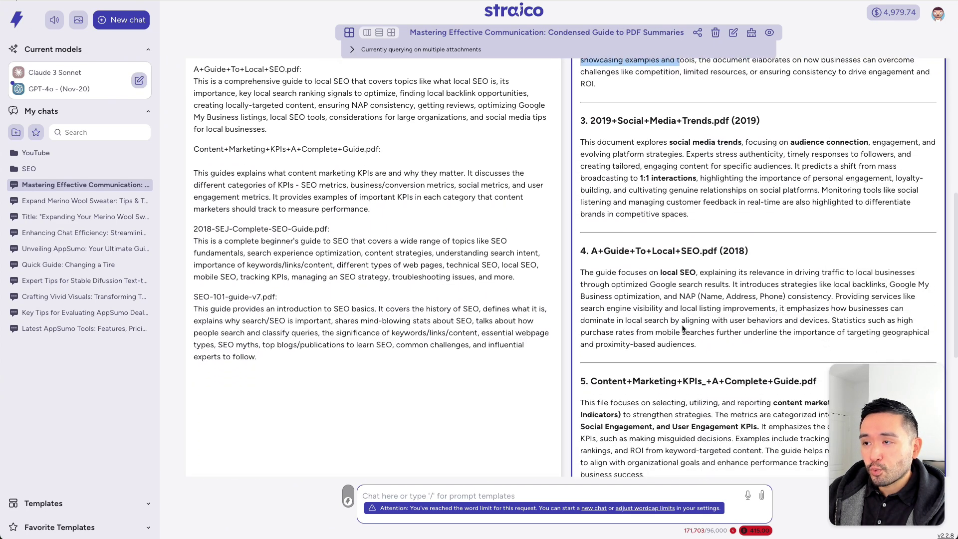
scroll(498, 239, "up", 7)
left_click(334, 150)
scroll(333, 155, "up", 3)
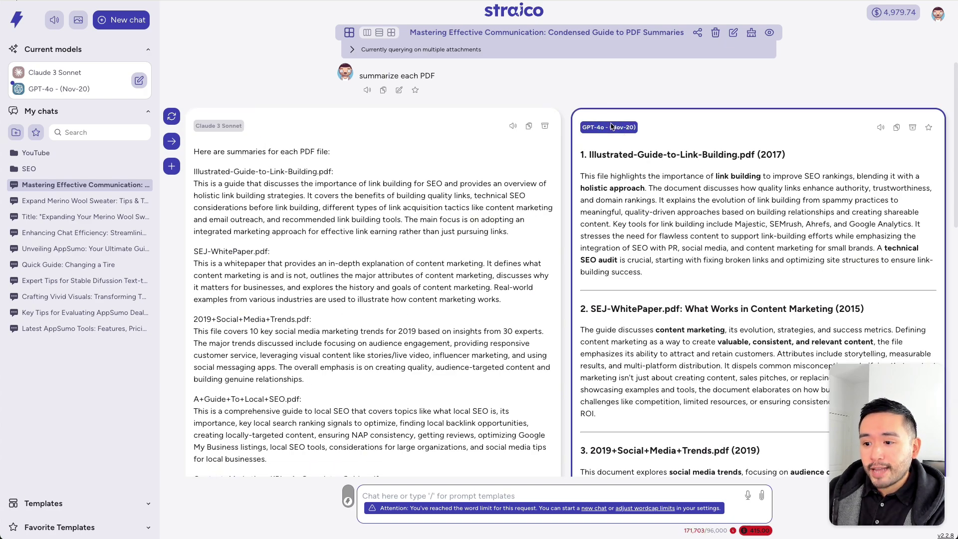
left_click(435, 495)
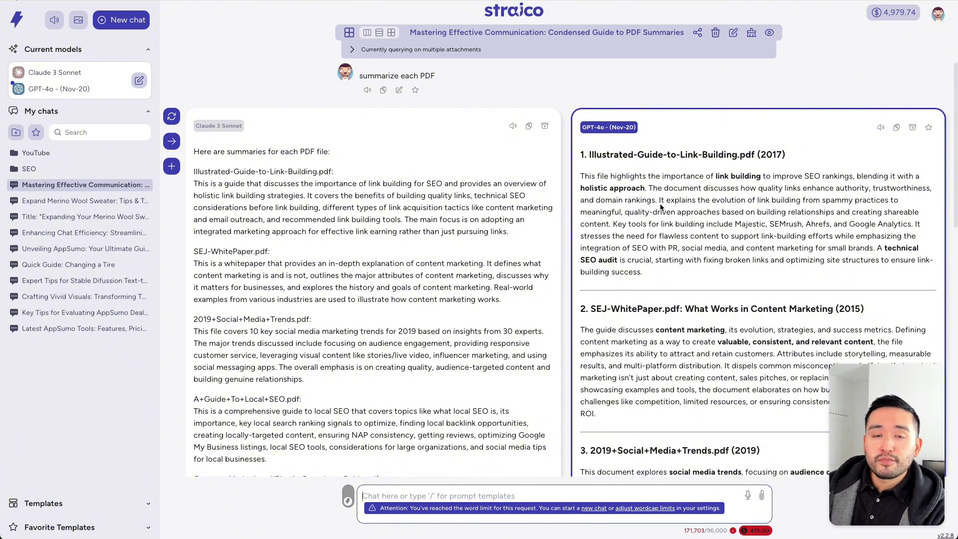
- Expand the template folders and go to the image-generation page with the sidebar reopened
left_click(42, 503)
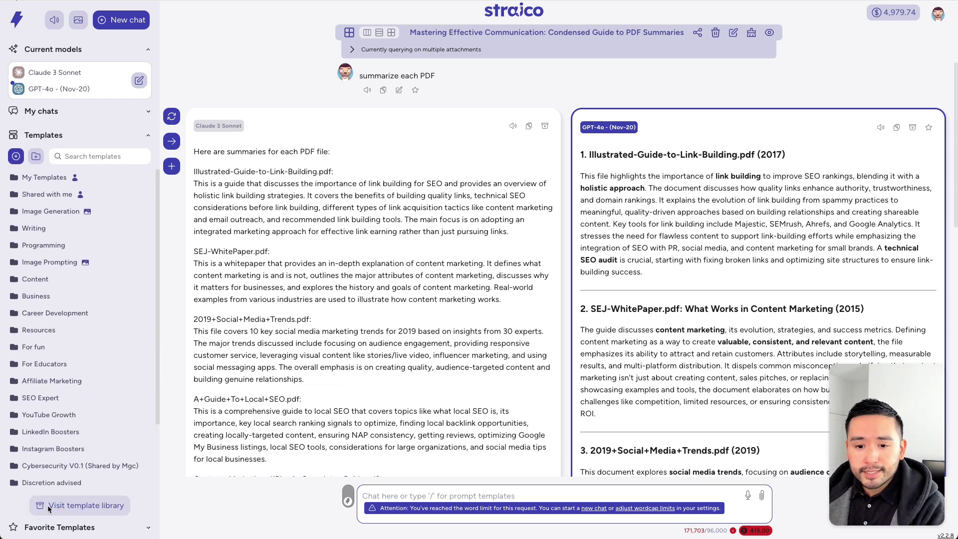
left_click(79, 24)
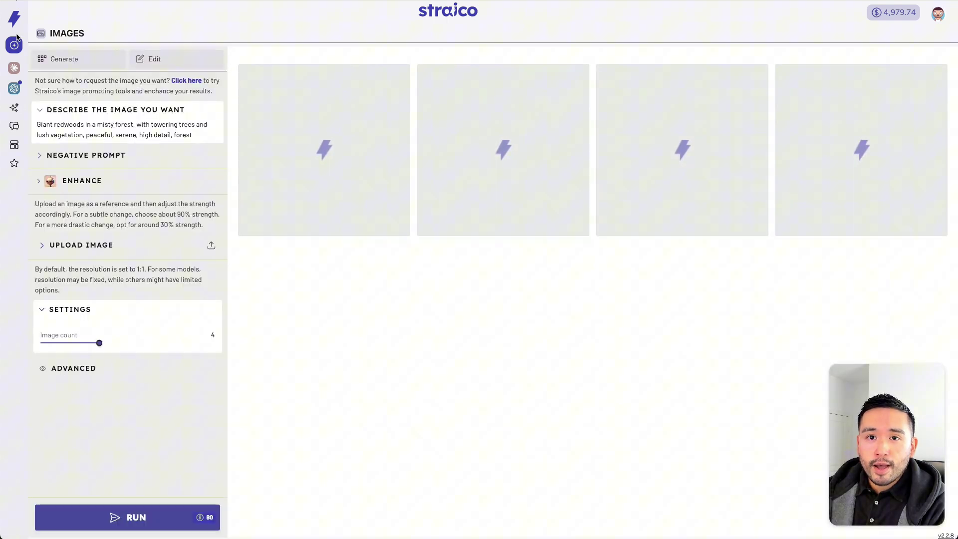
left_click(14, 21)
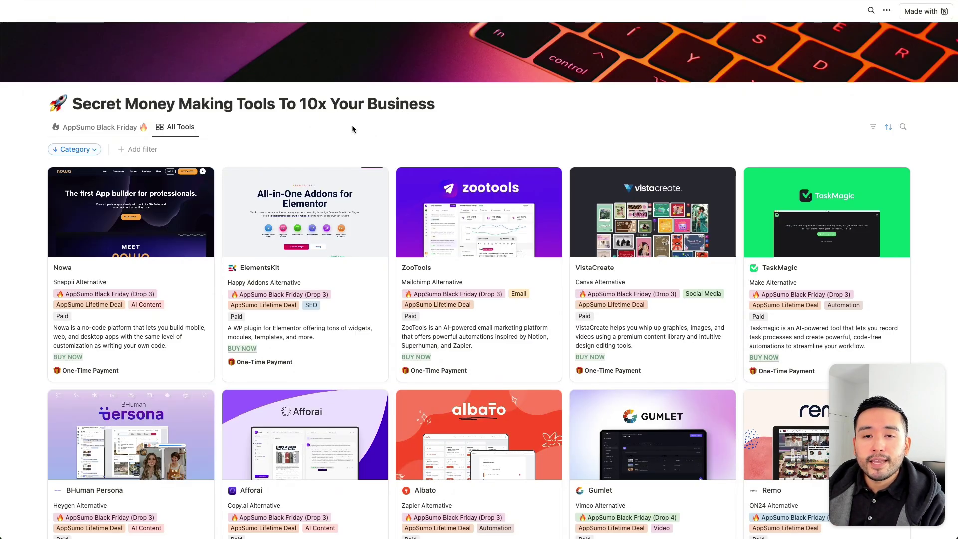
- Scroll through the All Tools gallery of AppSumo deals like Nowa, ZooTools and TaskMagic
scroll(393, 121, "down", 1)
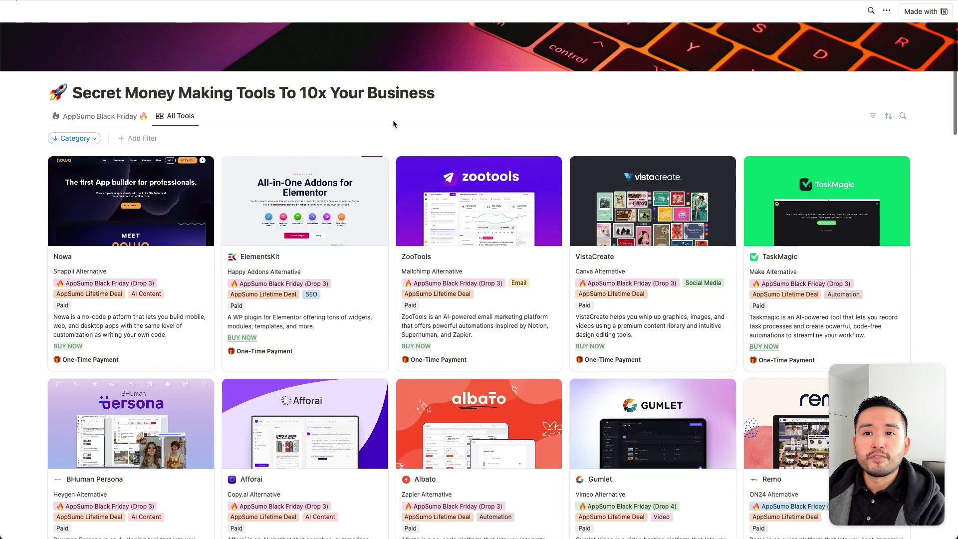
scroll(393, 123, "down", 6)
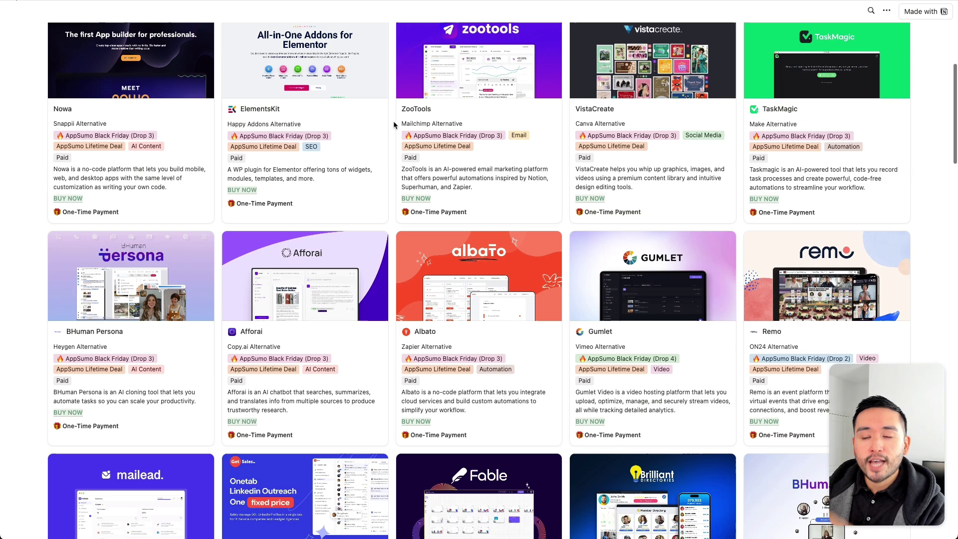
scroll(393, 125, "up", 7)
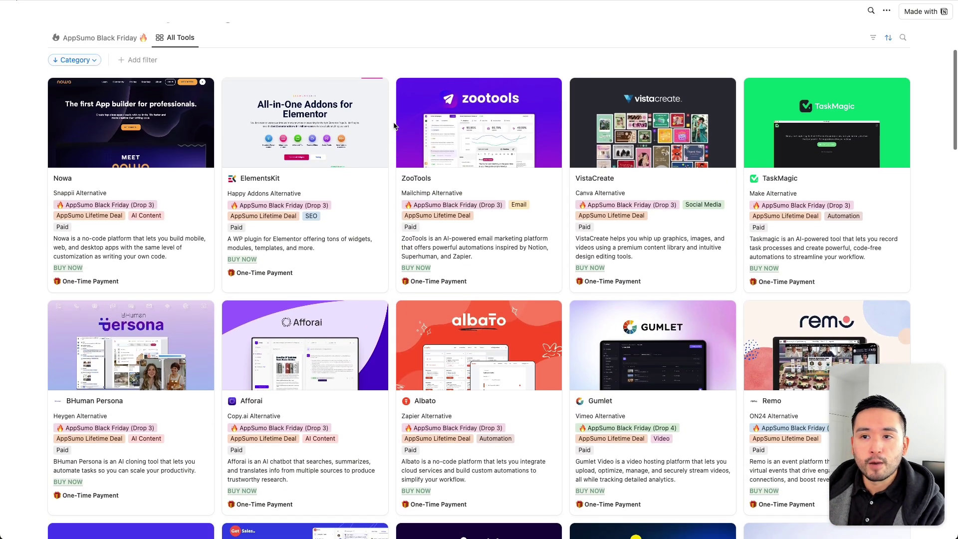
scroll(394, 125, "up", 2)
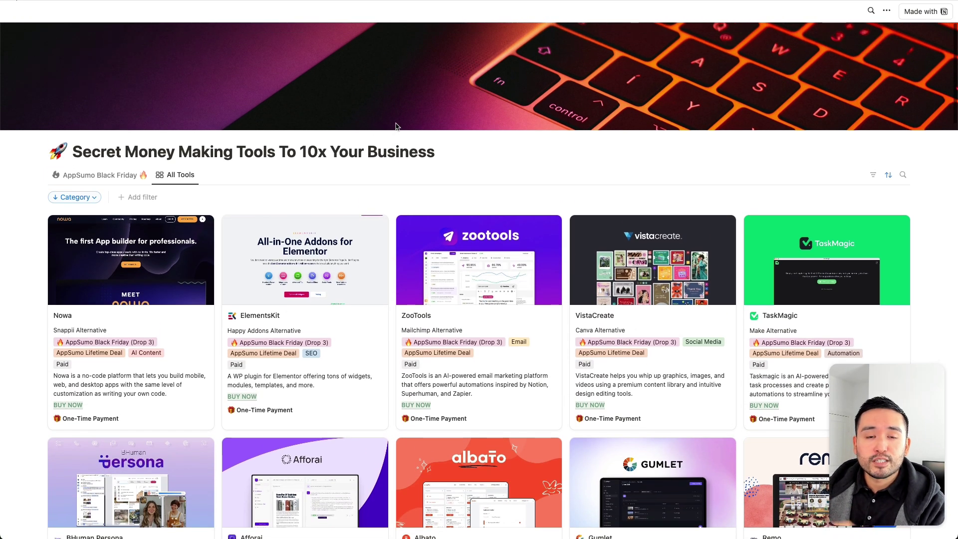